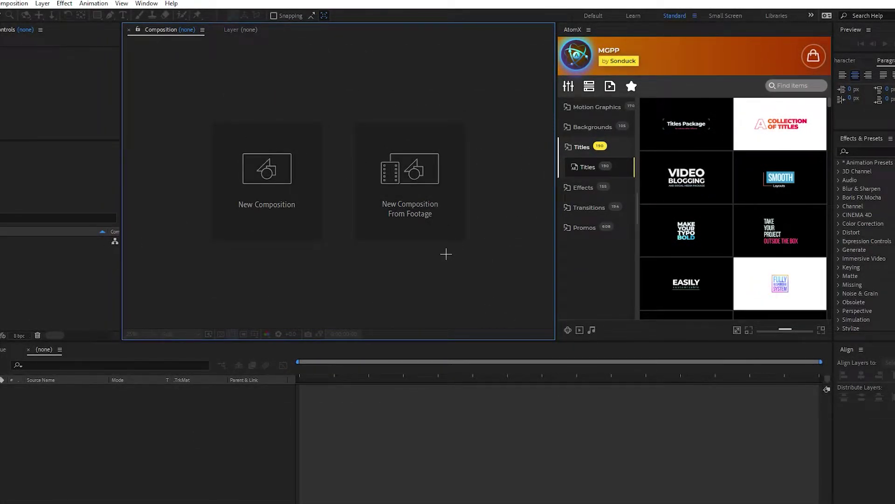
Step: Open the AtomX extension panel from Window > Extensions
click(565, 25)
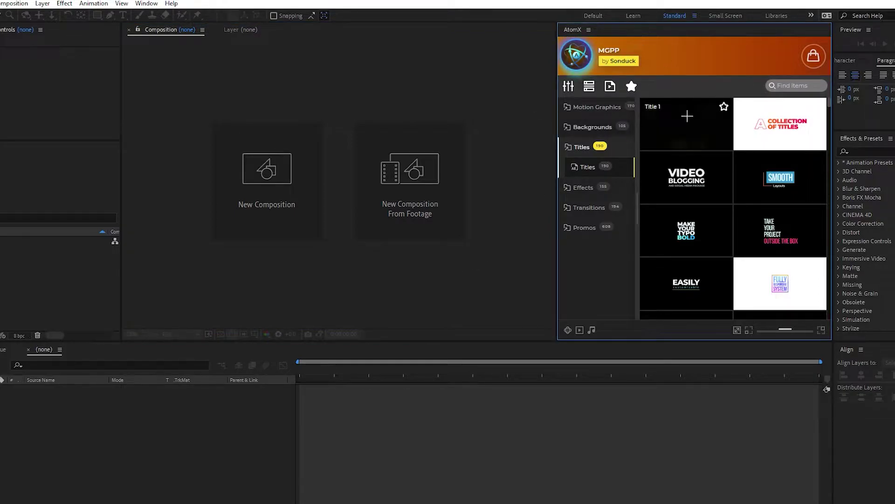
click(146, 3)
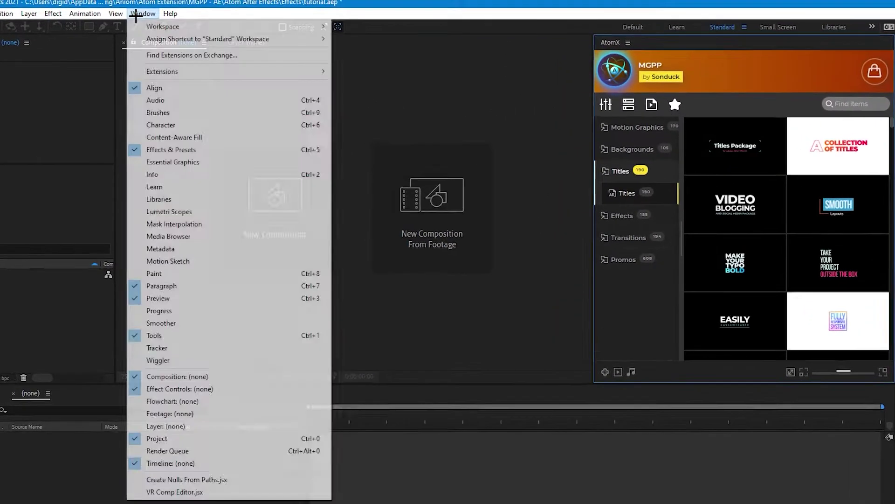
mouse_move(262, 58)
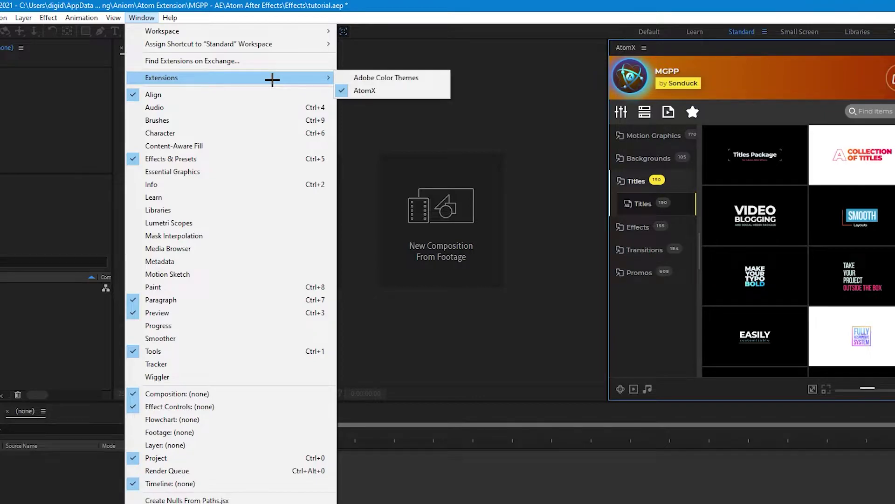
click(399, 89)
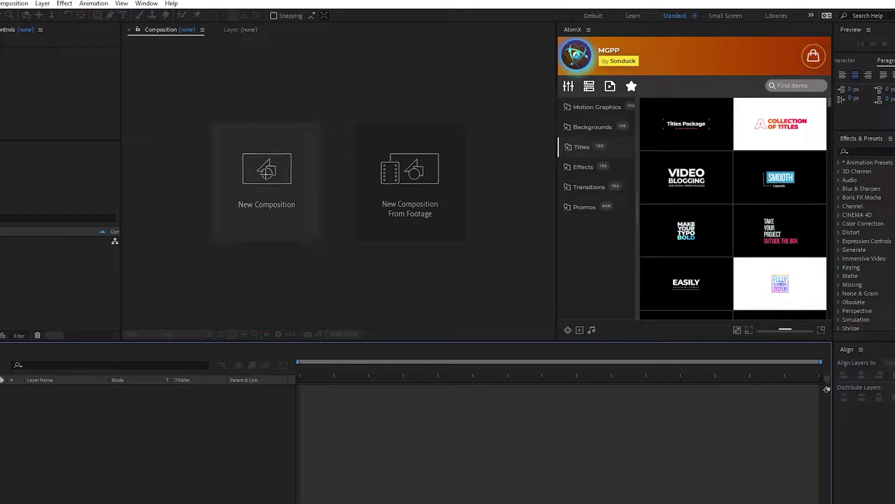
Step: Create a new 1080 HDTV 29.97 fps, 40-second composition named 'example'
click(266, 172)
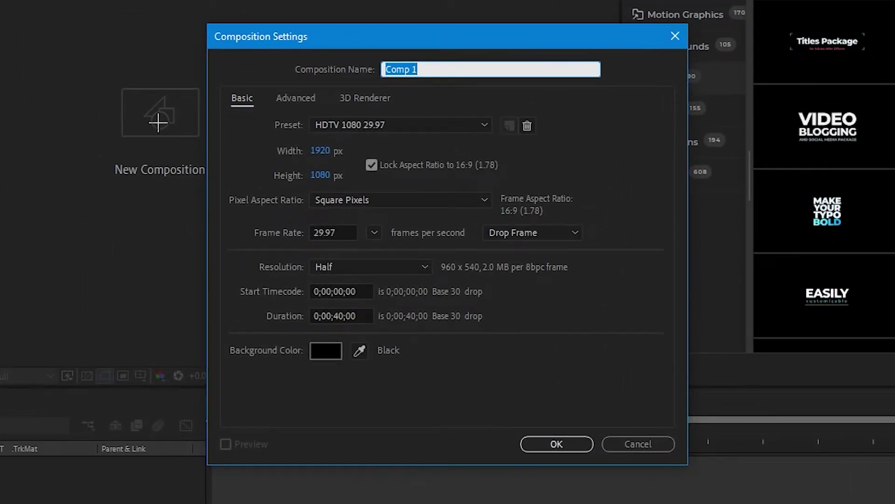
text(example)
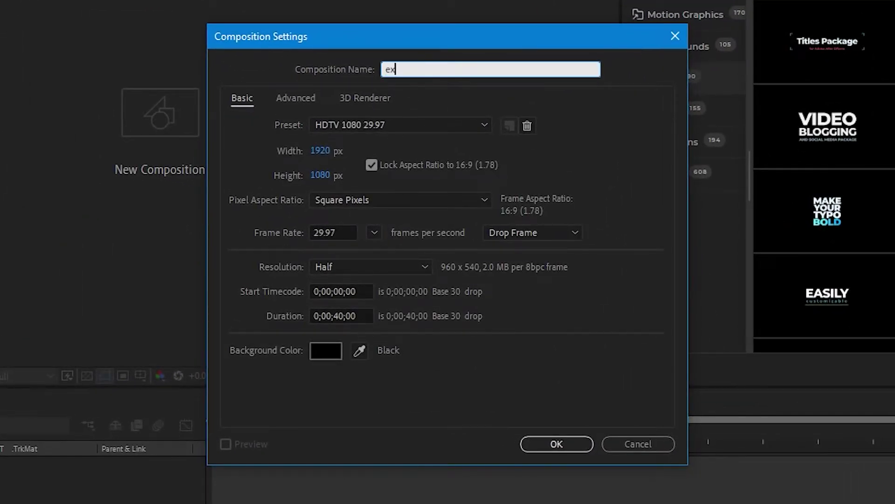
click(558, 443)
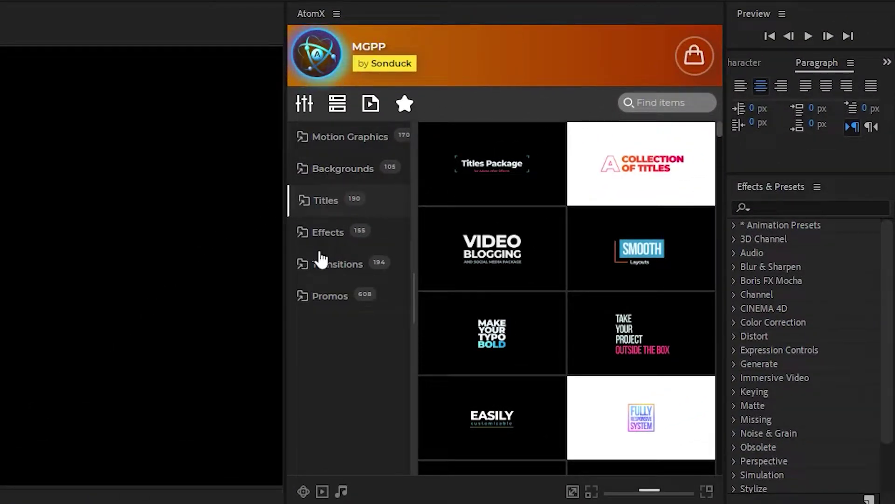
Step: Apply AtomX Title 5, 'MAKE YOUR TYPO BOLD', from the Titles category to the example comp
click(324, 202)
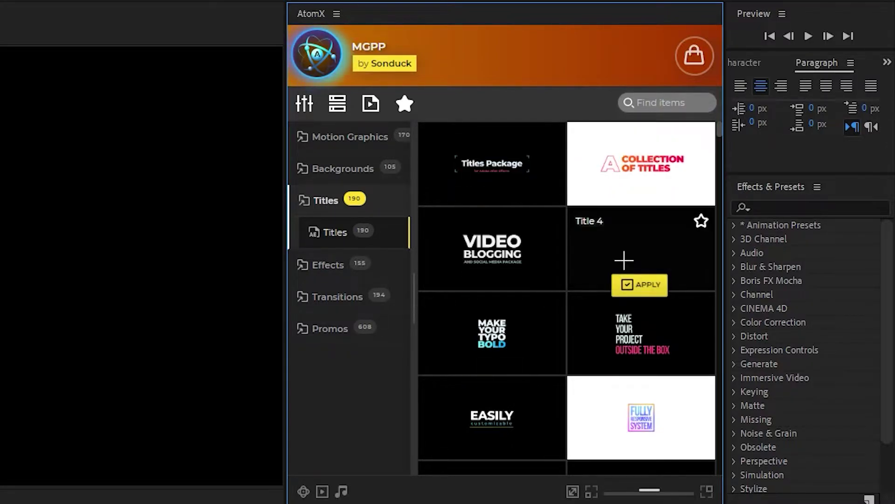
scroll(606, 299, down, 12)
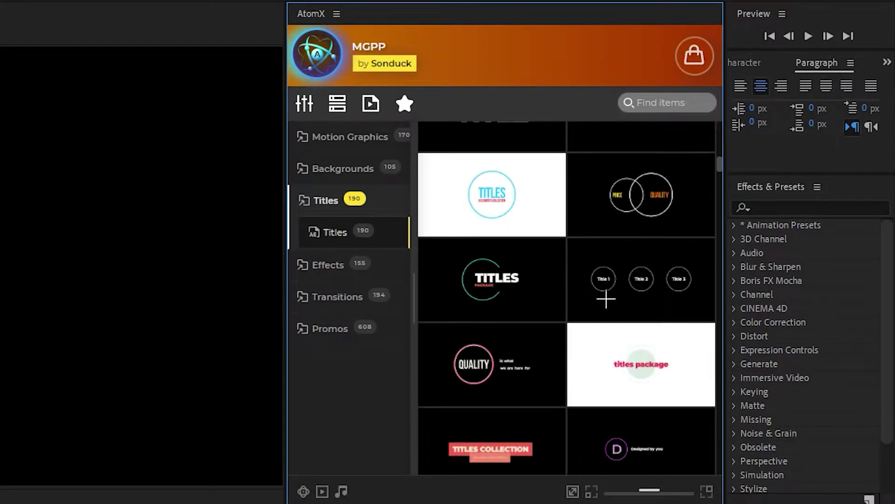
scroll(601, 296, up, 10)
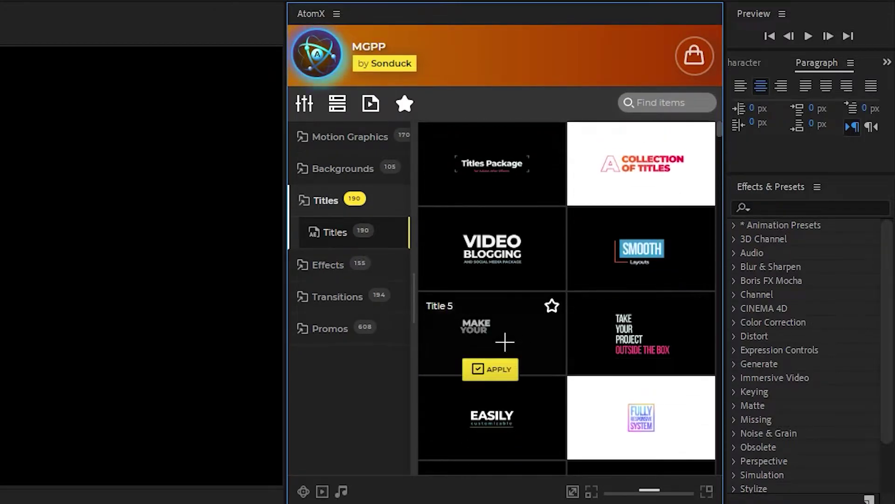
click(490, 368)
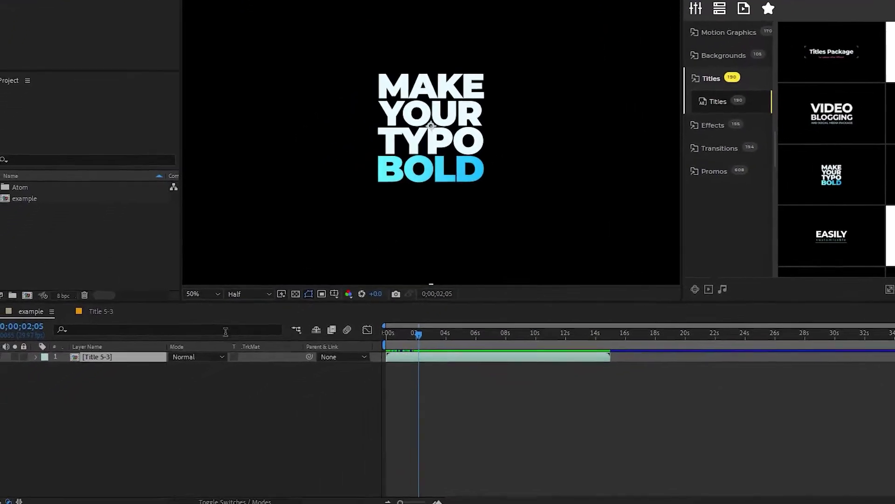
Step: Open the Title 5-3 precomp and inspect the Text_1 'MAKE YOUR TYPO' and Text_2 'BOLD' layers
double_click(95, 351)
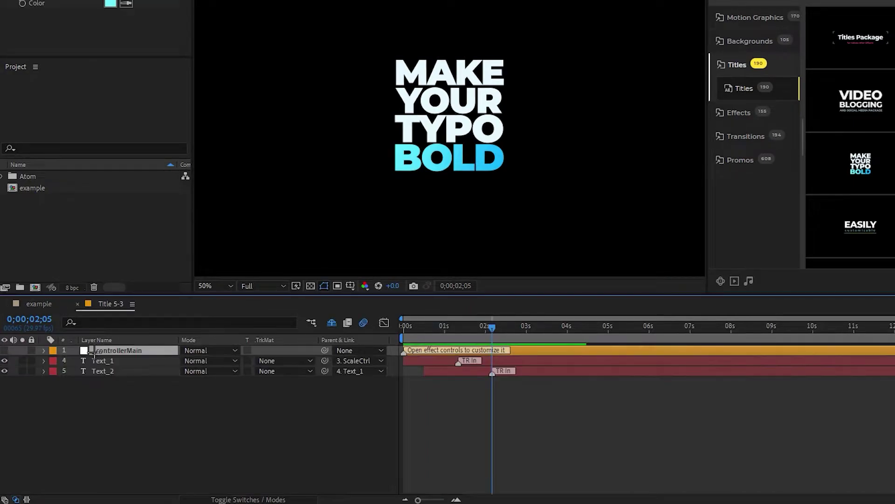
click(140, 391)
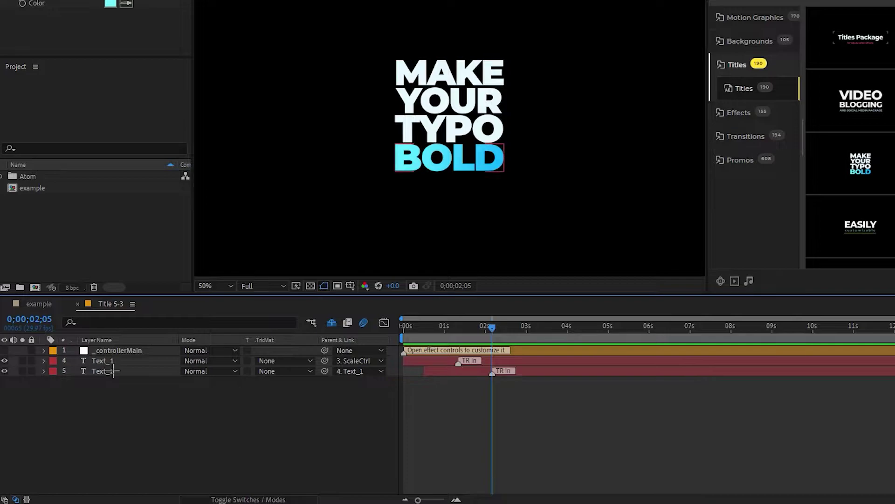
click(151, 362)
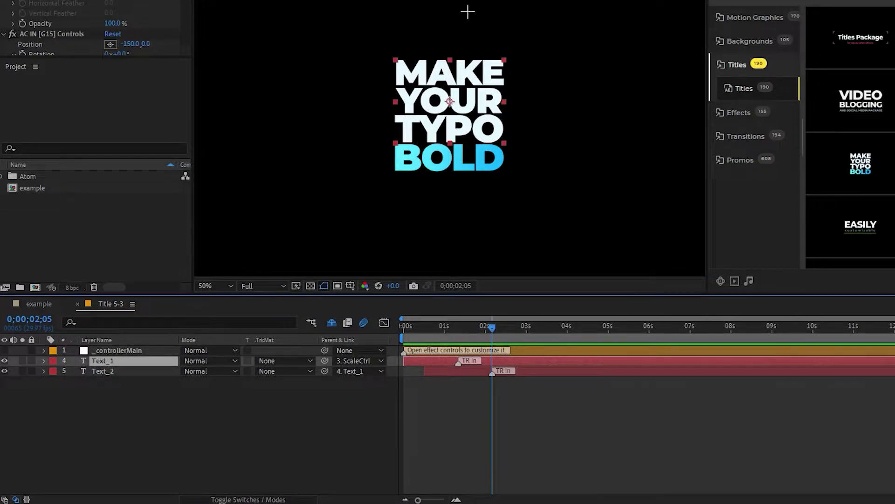
double_click(455, 96)
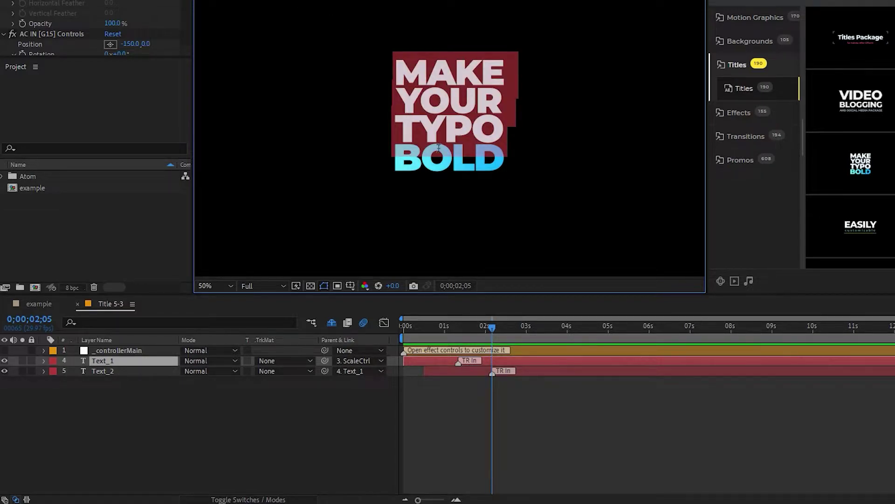
click(119, 371)
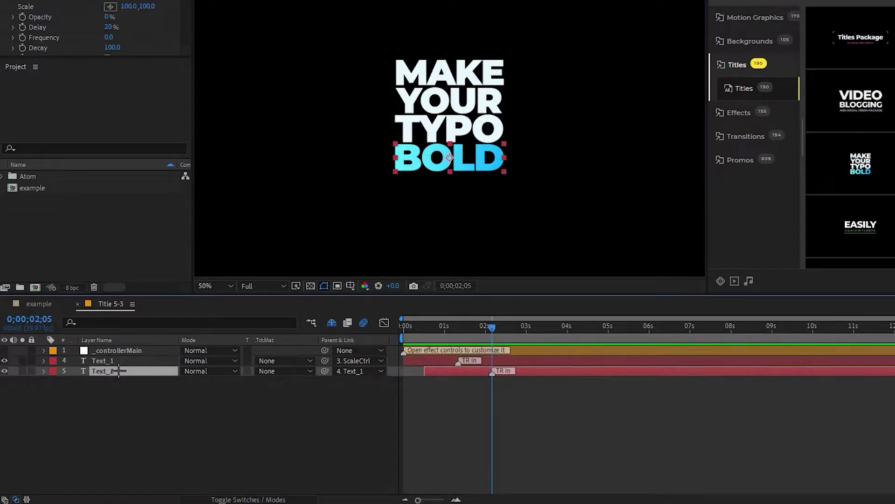
double_click(462, 160)
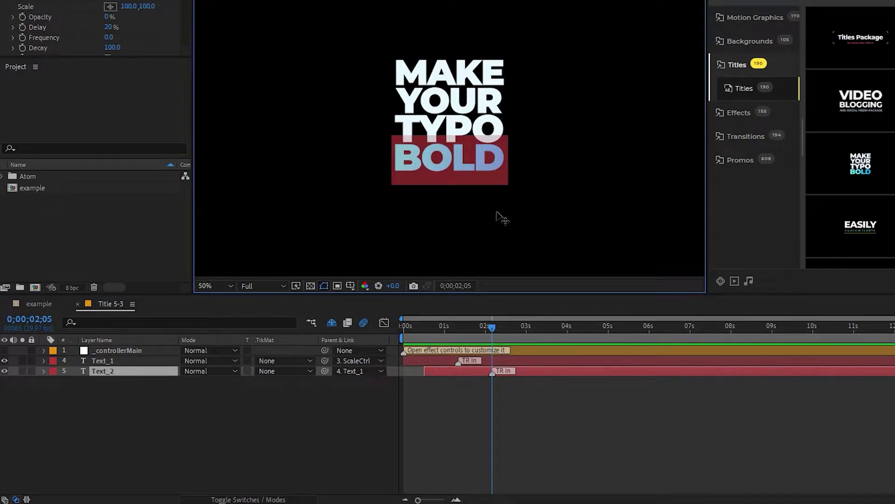
click(79, 49)
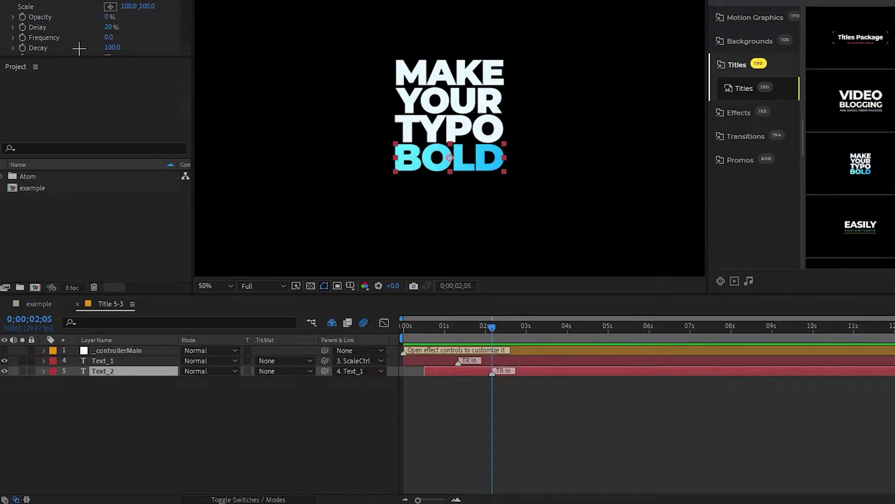
Step: Select _controllerMain to show its Text Color 1, 2 and 3 effect controls
click(107, 351)
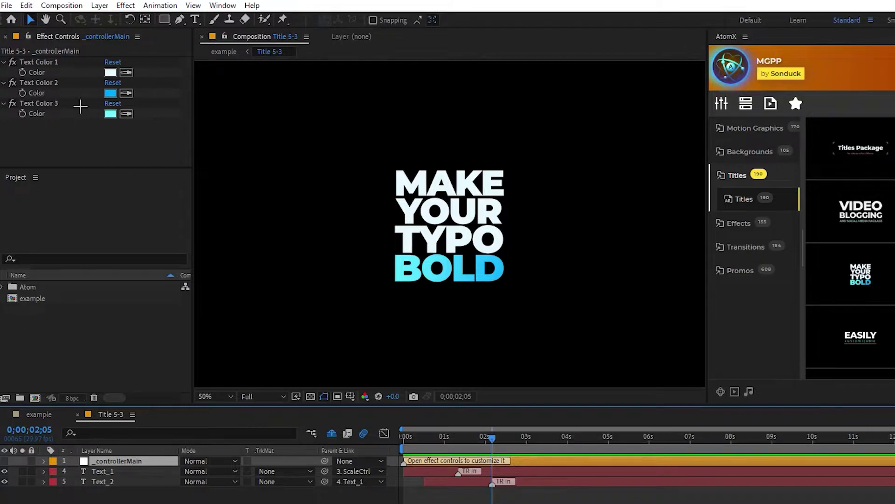
click(222, 5)
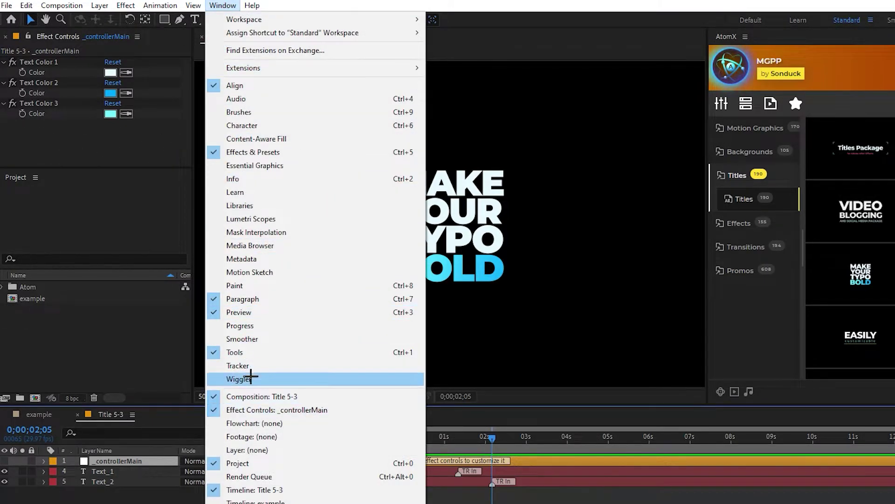
click(104, 138)
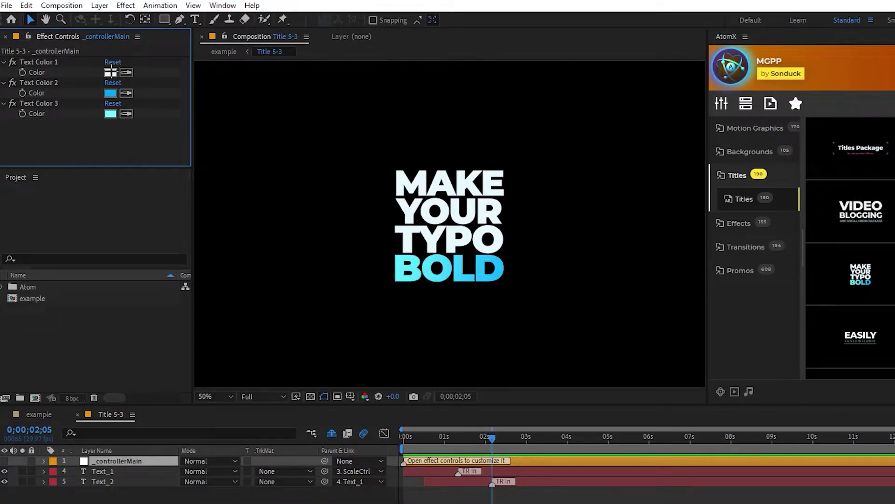
click(110, 72)
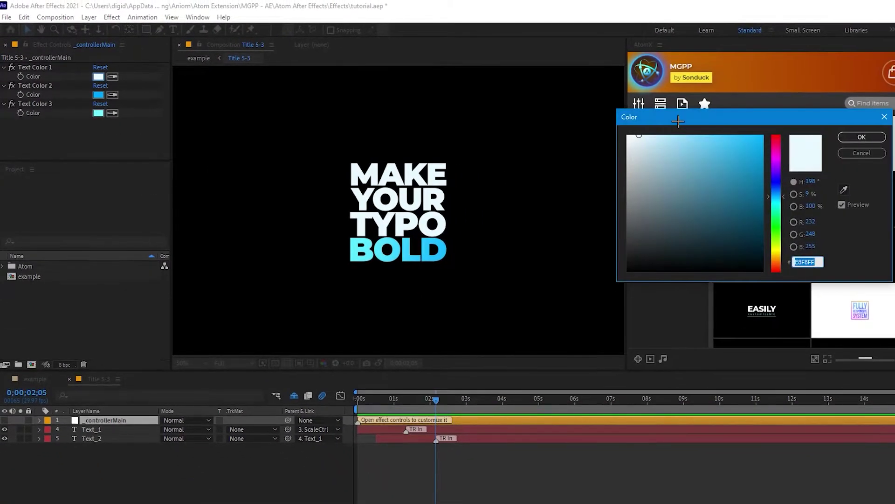
drag(766, 125, 684, 129)
mouse_move(569, 147)
mouse_down()
mouse_move(676, 145)
mouse_move(690, 175)
mouse_move(703, 171)
mouse_move(699, 137)
mouse_move(539, 140)
mouse_up()
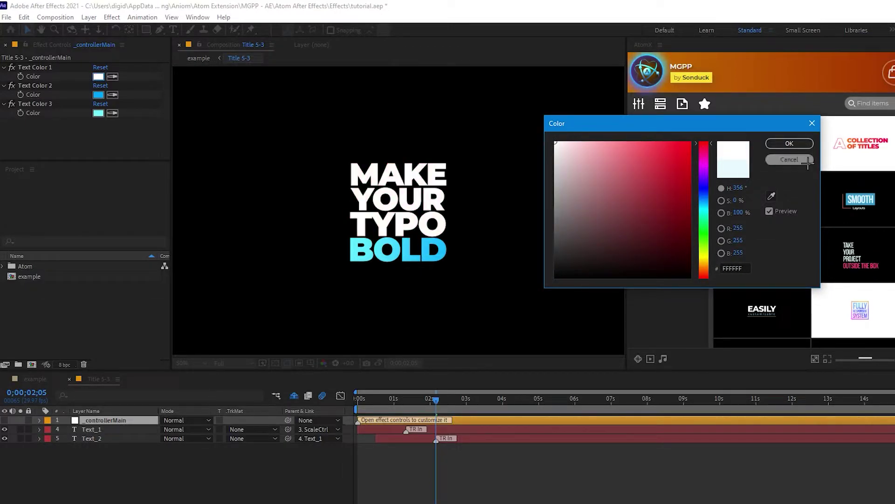
click(790, 159)
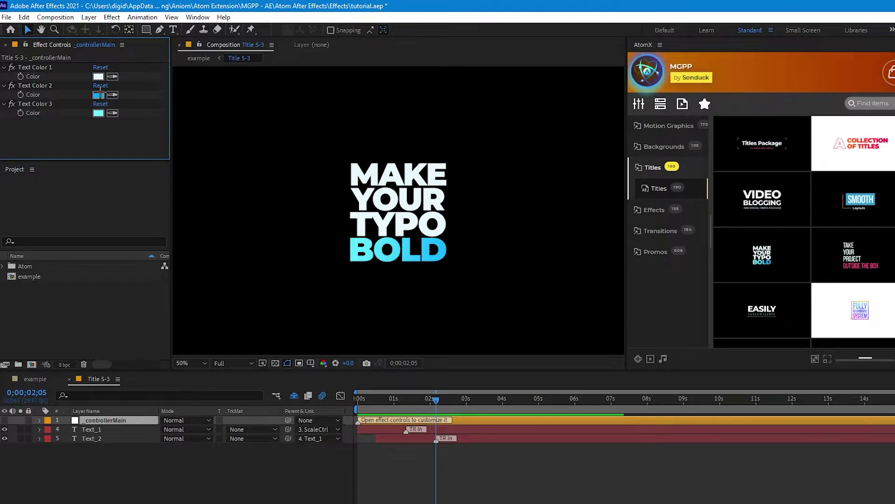
click(98, 94)
mouse_move(653, 233)
mouse_down()
mouse_move(686, 271)
mouse_move(697, 306)
mouse_move(693, 196)
mouse_move(695, 289)
mouse_up()
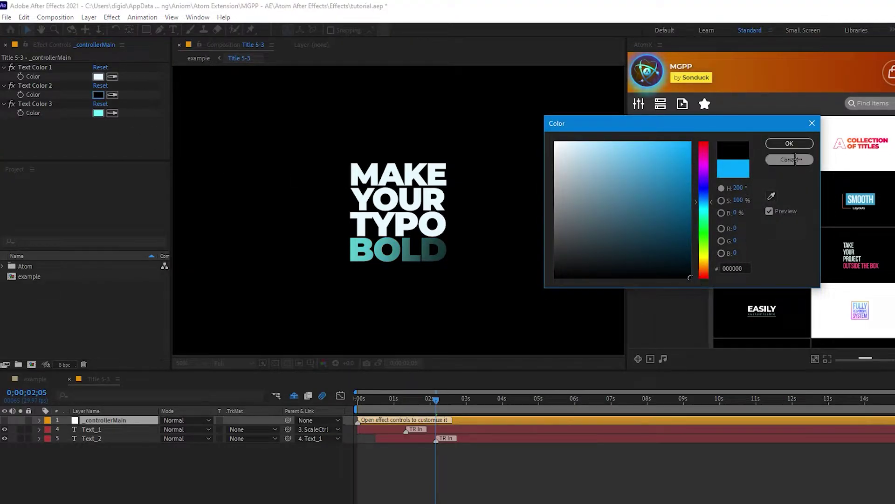
click(791, 160)
click(95, 113)
mouse_move(606, 210)
mouse_down()
mouse_move(513, 100)
mouse_move(603, 224)
mouse_move(650, 270)
mouse_up()
click(789, 159)
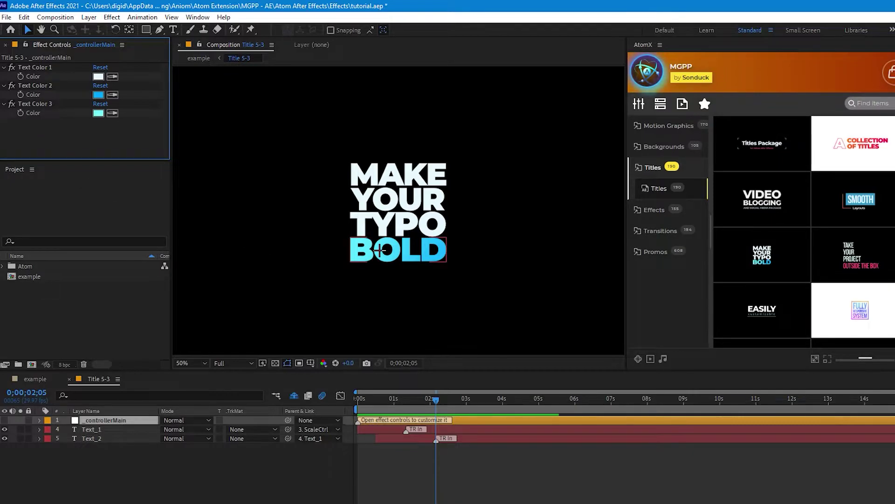
Step: At 25% view, nudge the title left and shift the BOLD line about 45 px right
key(comma)
key(comma)
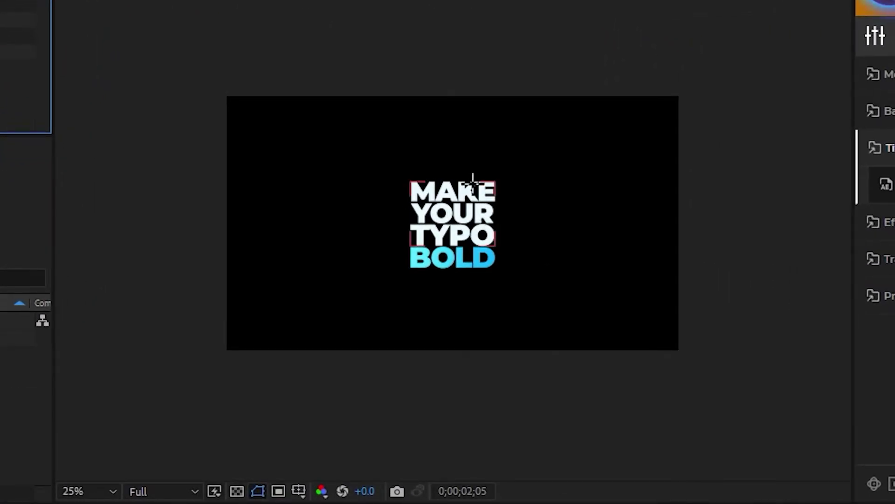
mouse_move(472, 184)
mouse_down()
mouse_move(332, 256)
mouse_move(311, 132)
mouse_move(435, 190)
mouse_move(471, 189)
mouse_up()
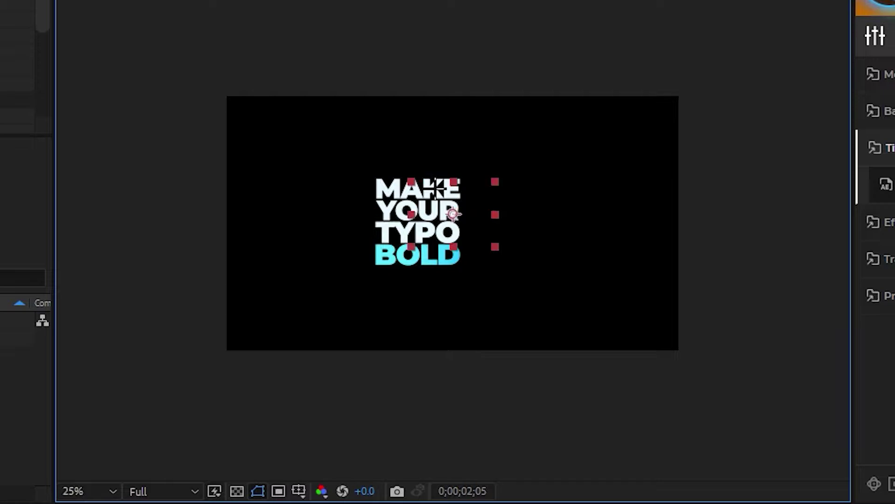
drag(459, 263, 480, 266)
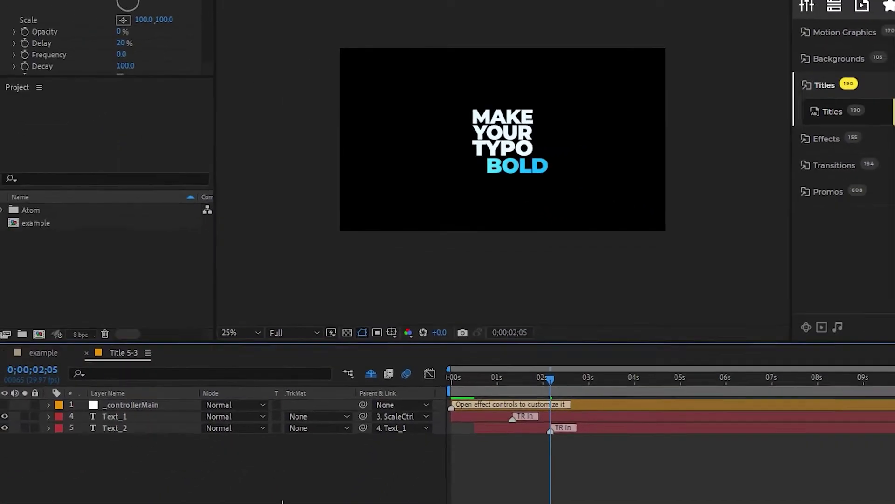
Step: Set the title's Scale to 139% in the example comp and replay it from the start
click(52, 353)
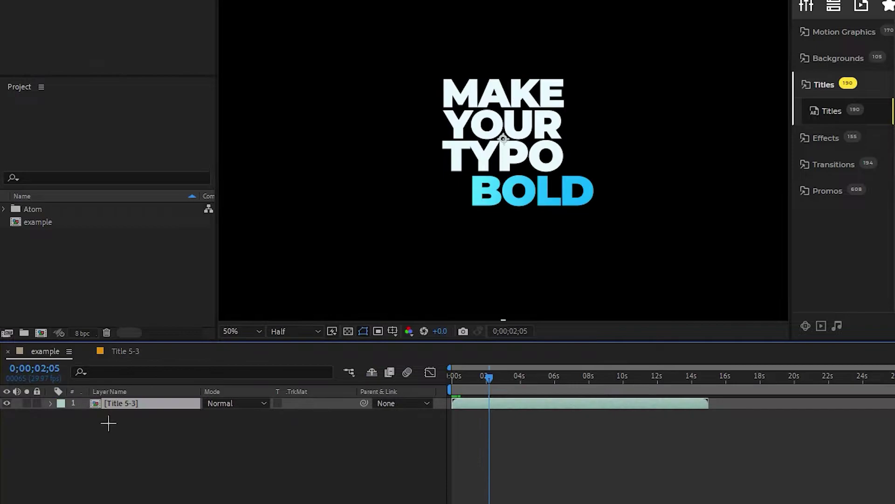
key(comma)
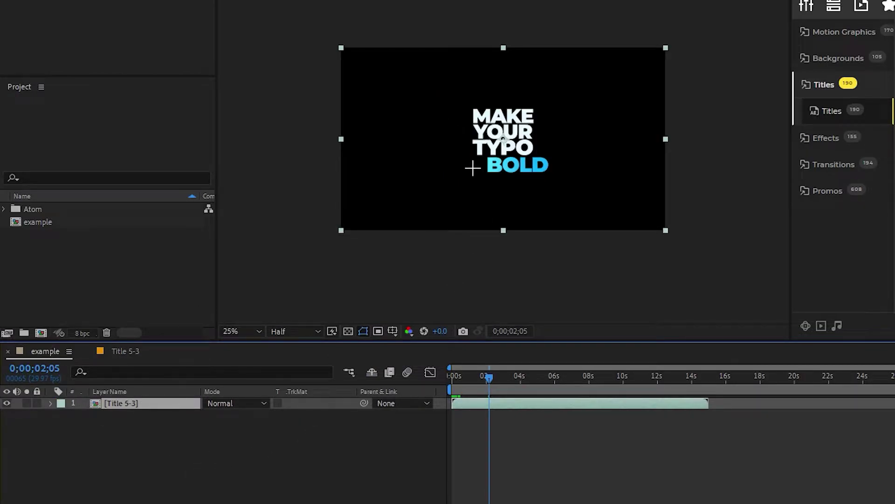
key(s)
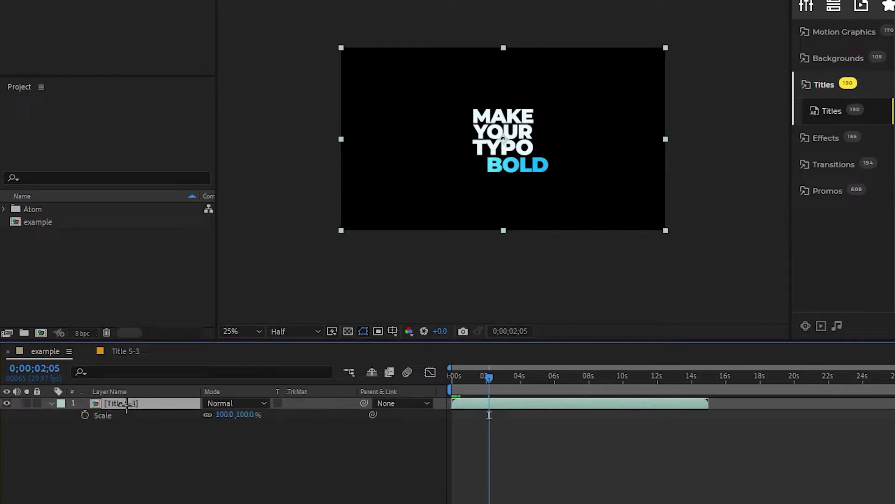
click(246, 414)
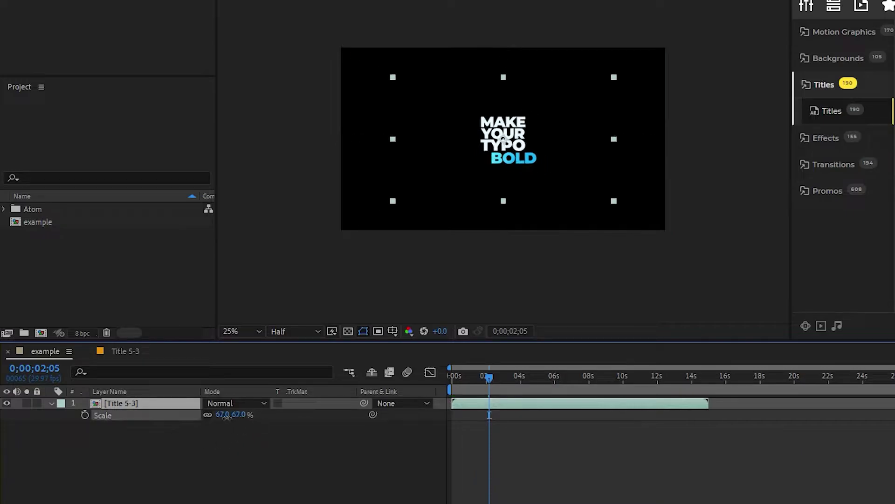
text(139)
key(Return)
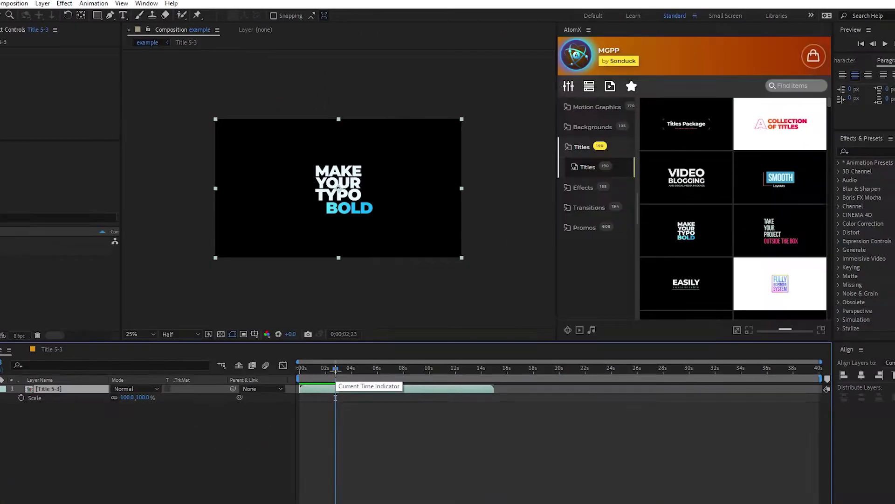
drag(335, 369, 282, 369)
key(space)
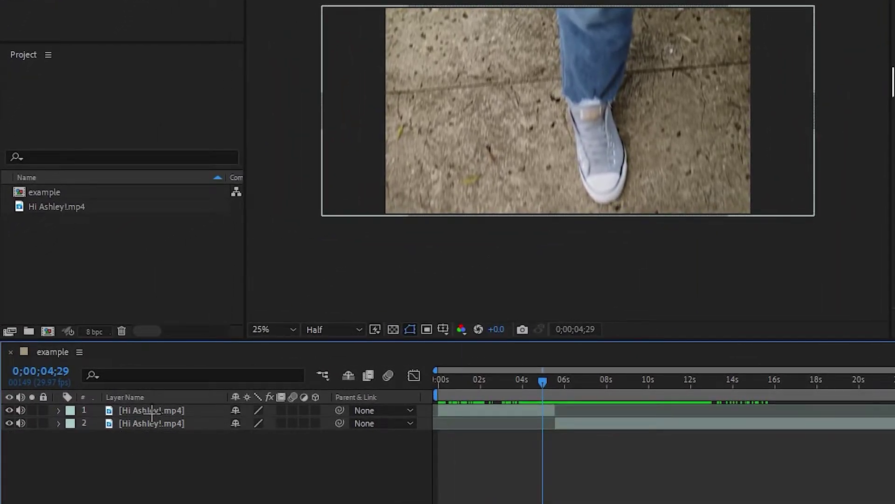
Step: Select both sneaker clip layers and move the playhead to their cut near 5 seconds
click(152, 411)
click(159, 425)
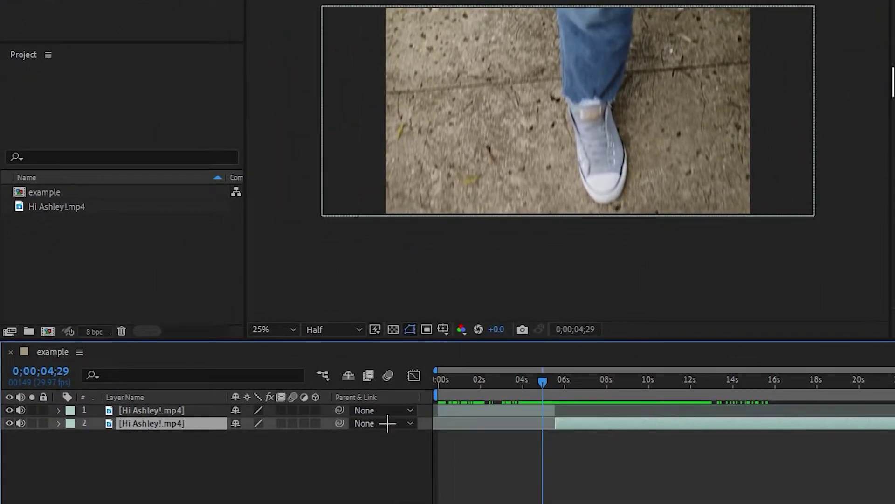
mouse_move(542, 381)
mouse_down()
mouse_move(566, 382)
mouse_move(533, 381)
mouse_move(548, 392)
mouse_move(566, 381)
mouse_move(550, 381)
mouse_up()
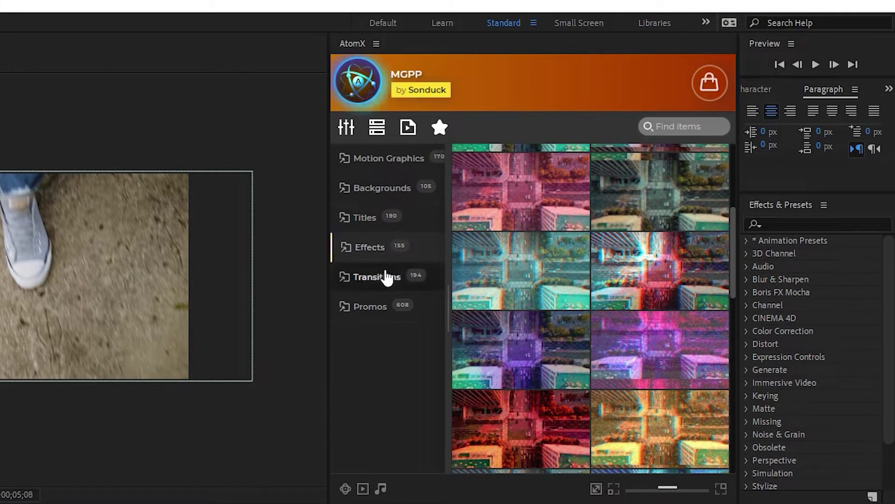
Step: Apply the AtomX Artistic Transition Brush 11 over the clip cut
click(406, 275)
click(389, 279)
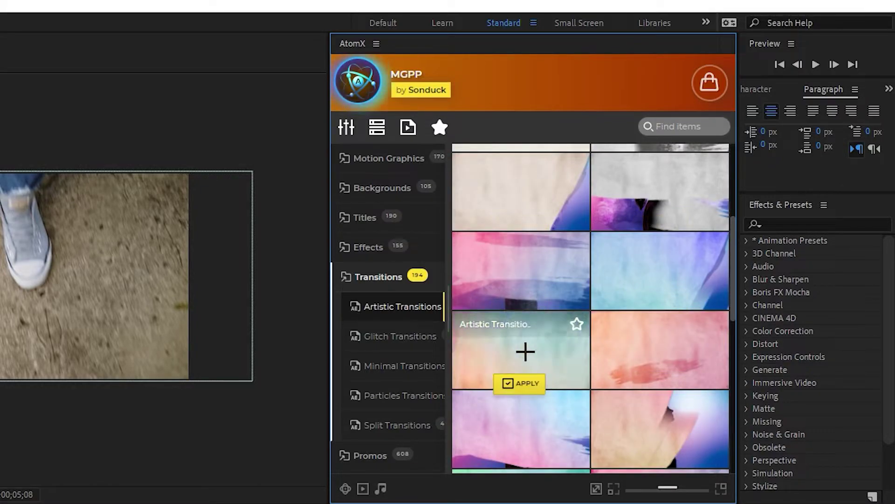
click(507, 384)
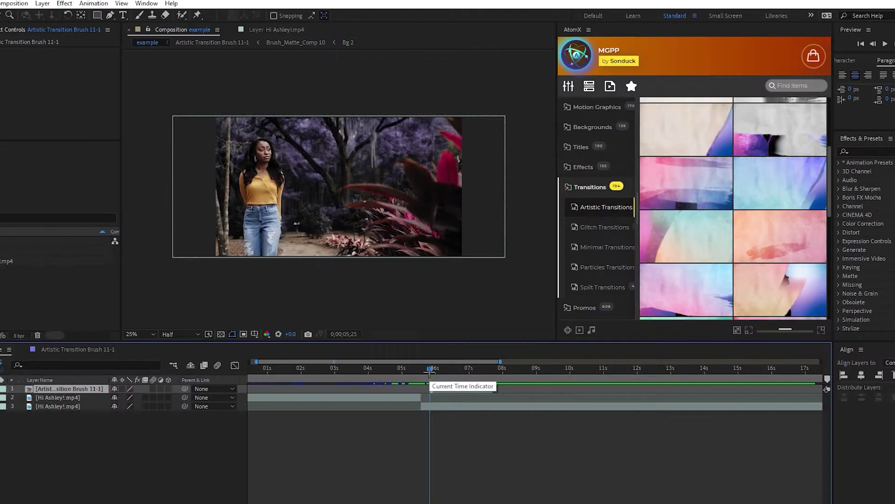
Step: Zoom the timeline and trim the brush transition's in-point to the current time
drag(430, 371, 451, 376)
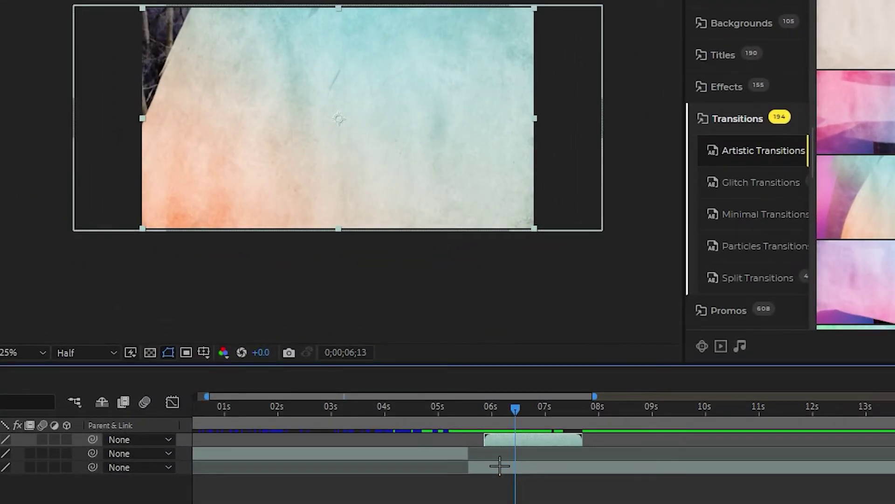
key(equal)
key(equal)
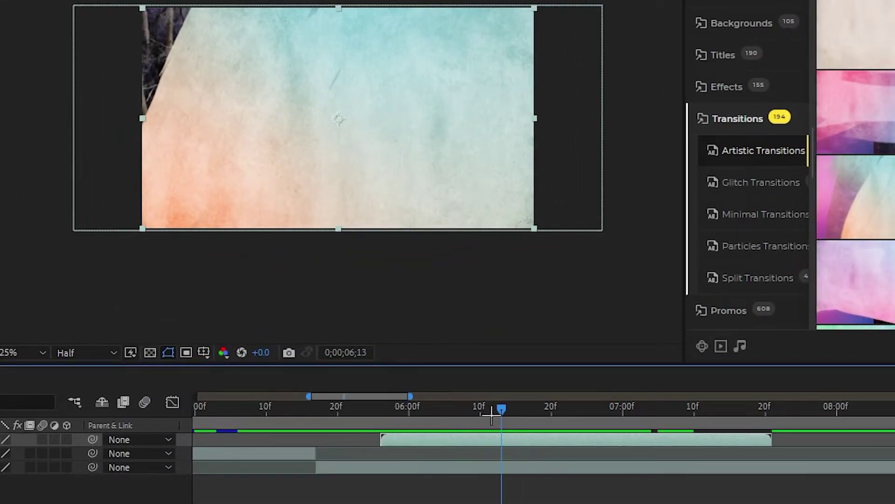
drag(502, 410, 523, 411)
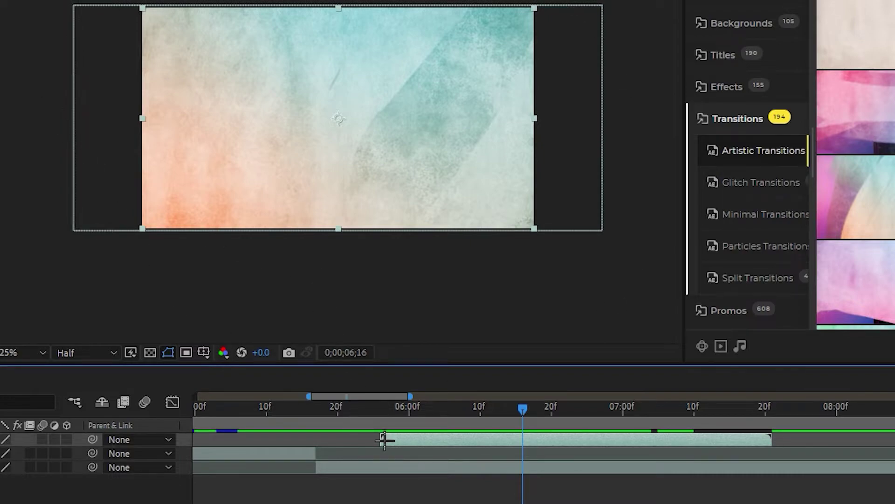
drag(381, 439, 522, 439)
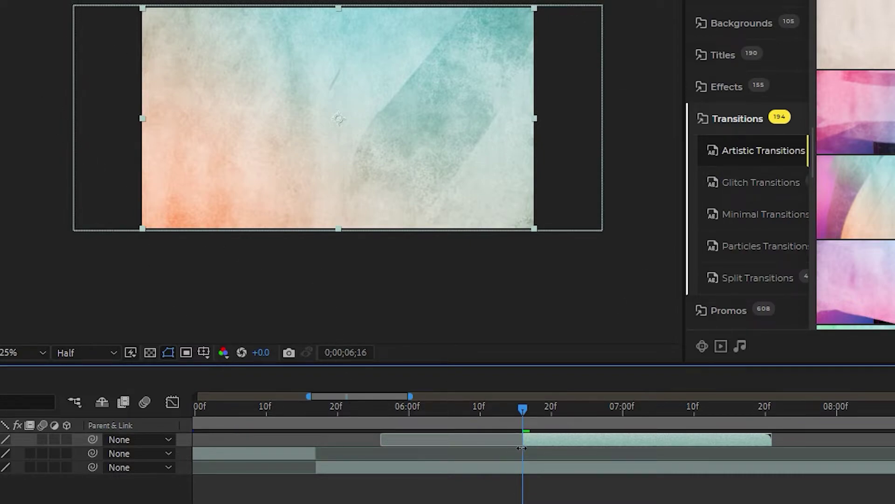
Step: Slide and extend the transition to span about 4:26–6:20 across the cut, then preview it
scroll(530, 448, left, 5)
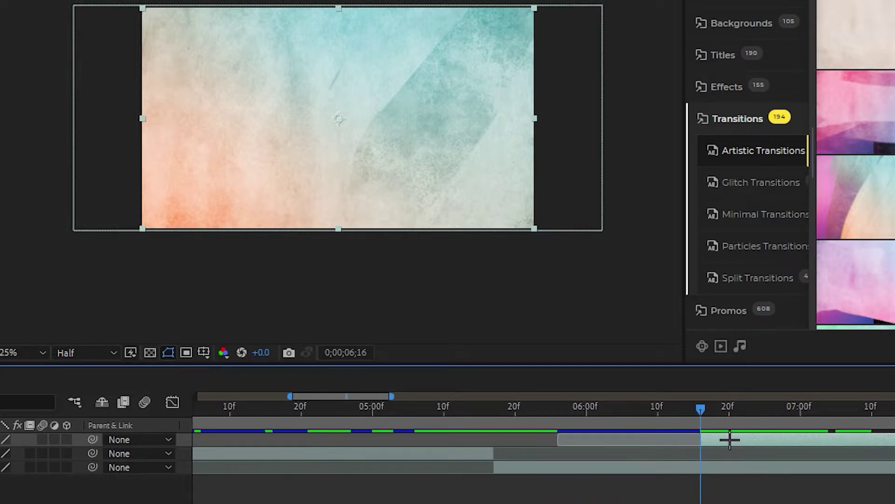
drag(730, 439, 524, 439)
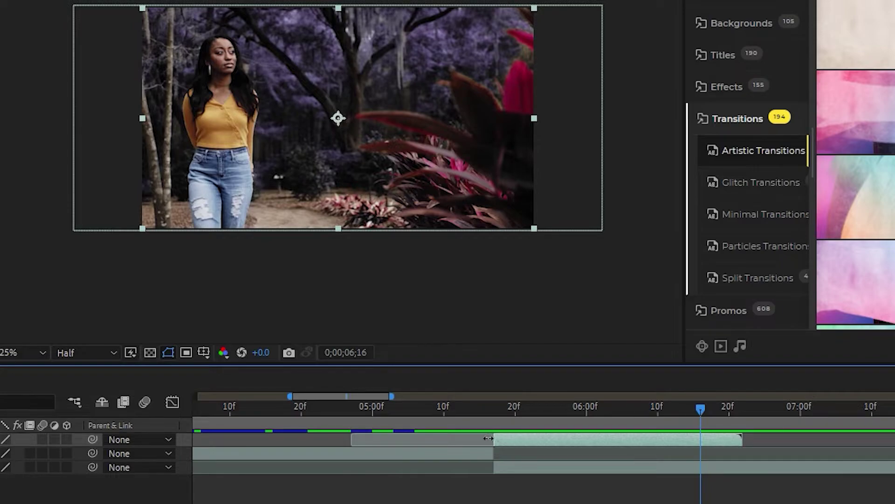
drag(488, 438, 336, 441)
click(344, 408)
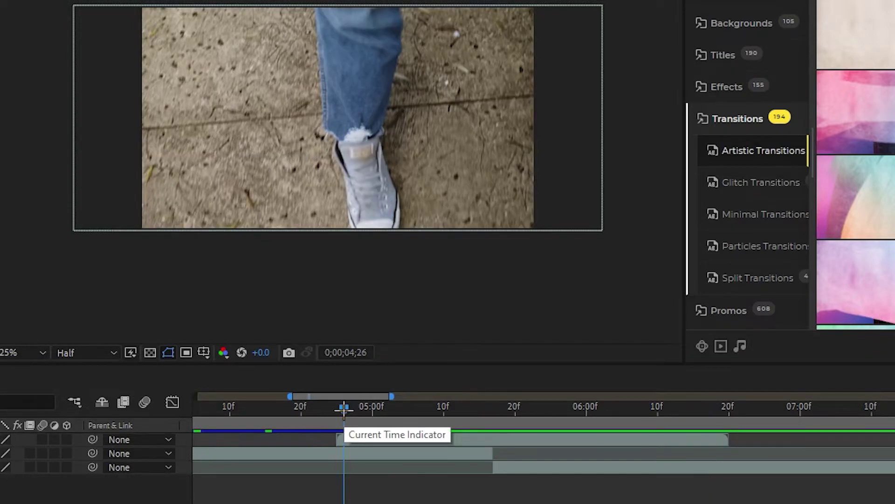
key(space)
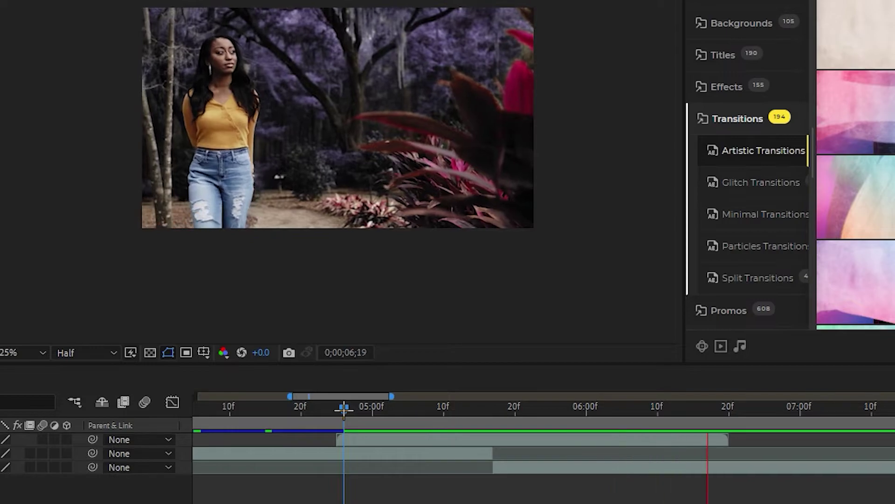
Step: Stop playback and enable Collapse Transformations on the brush transition layer
click(654, 492)
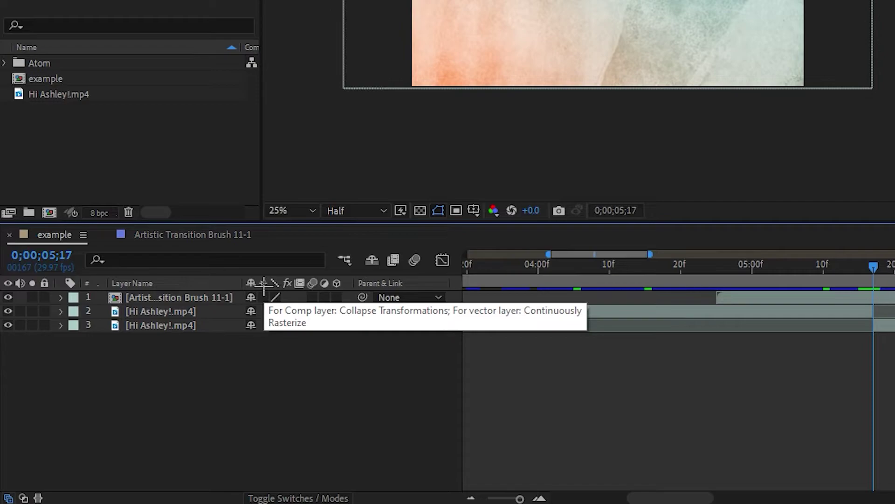
click(264, 297)
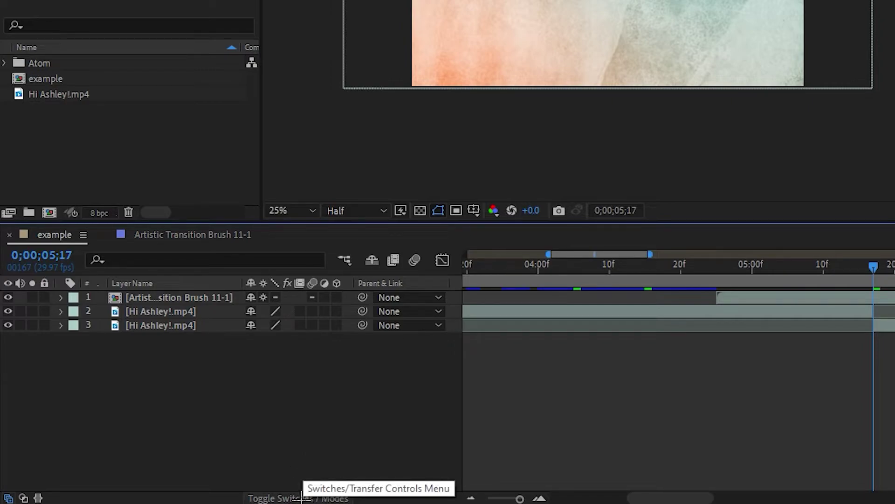
click(304, 497)
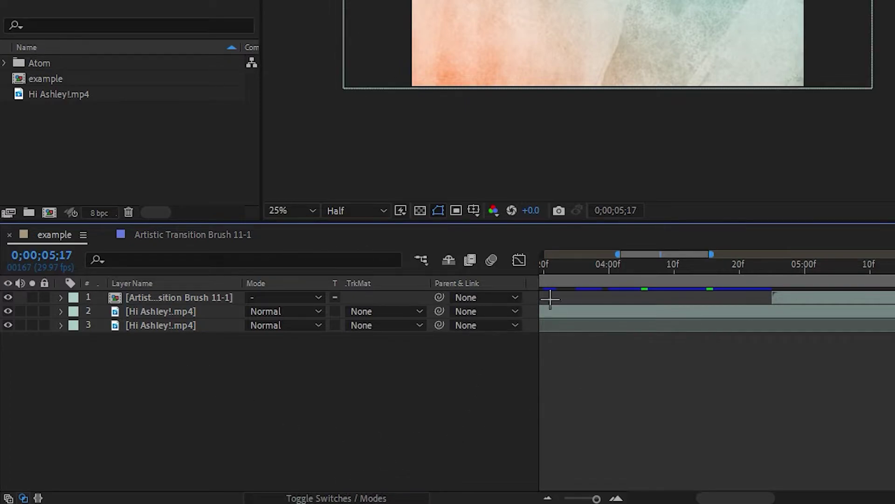
click(357, 497)
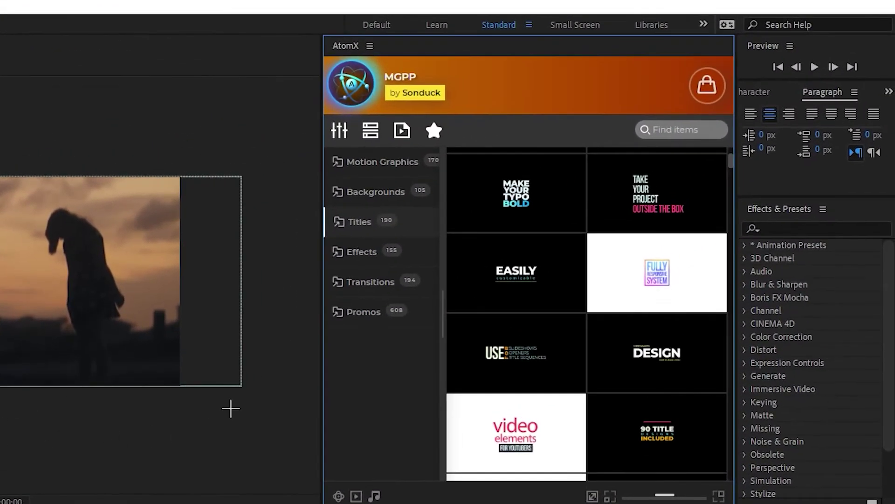
Step: Apply AtomX's Light Overlays Flare 7 as a new layer above the sunset silhouette clip
click(353, 248)
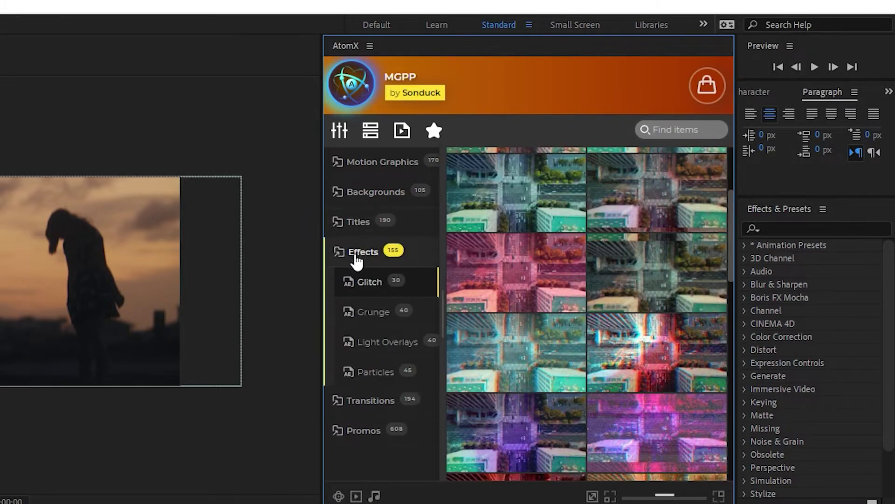
click(380, 351)
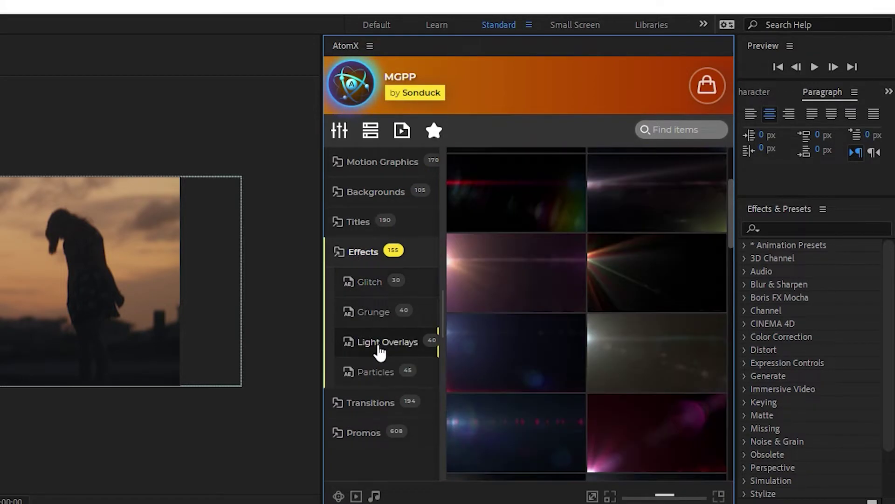
mouse_move(681, 345)
mouse_move(480, 260)
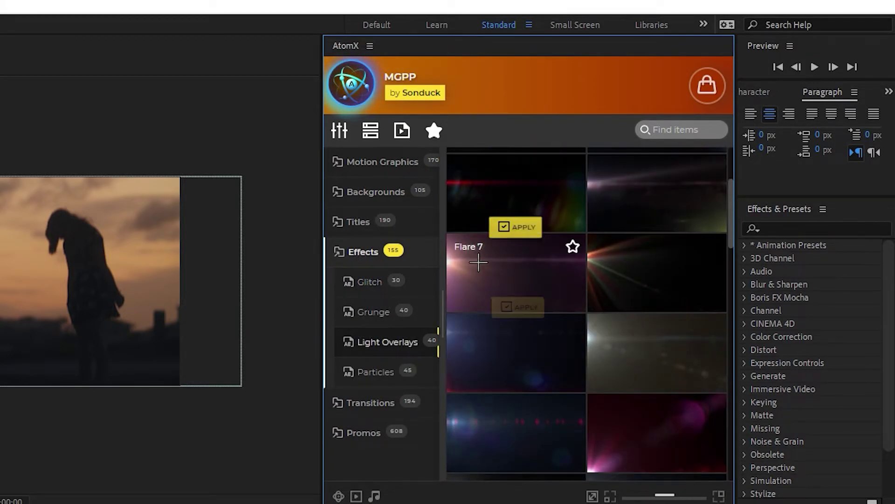
click(520, 307)
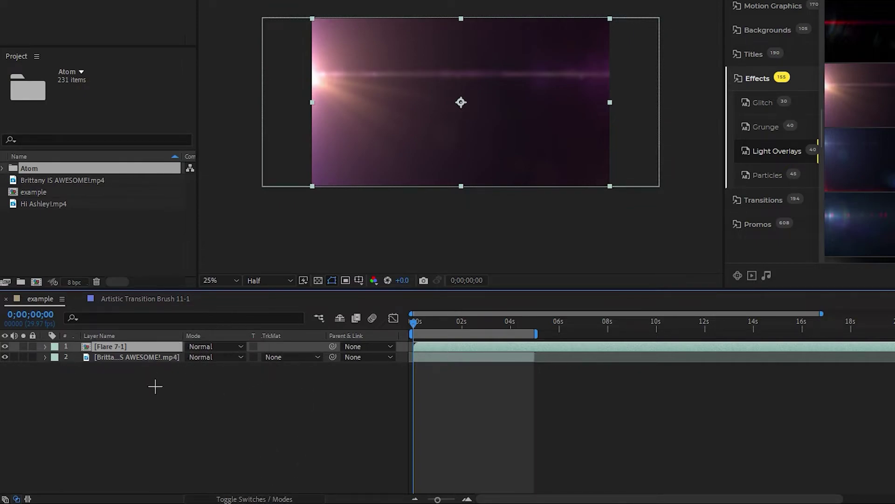
Step: Compare blend modes on Flare 7-1, including Screen and Pin Light, then set it to Hard Light
click(213, 346)
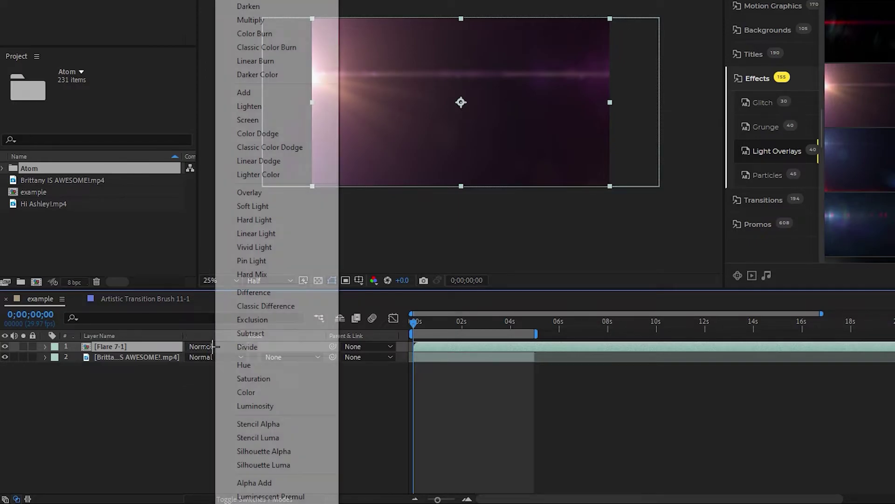
click(256, 93)
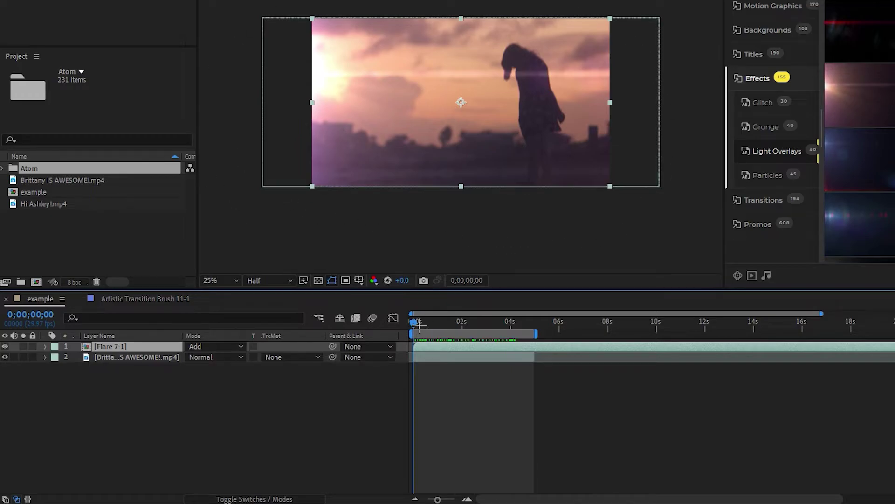
mouse_move(419, 325)
mouse_down()
mouse_move(460, 325)
mouse_move(431, 325)
mouse_up()
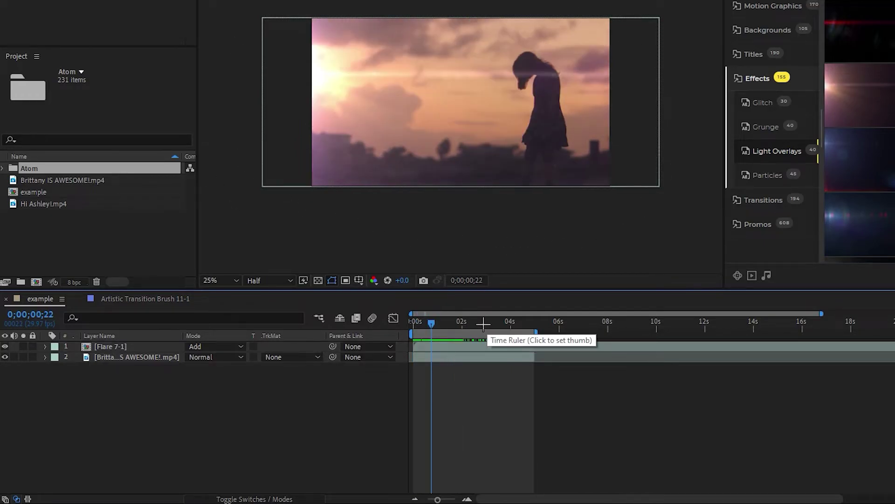
click(230, 346)
click(260, 127)
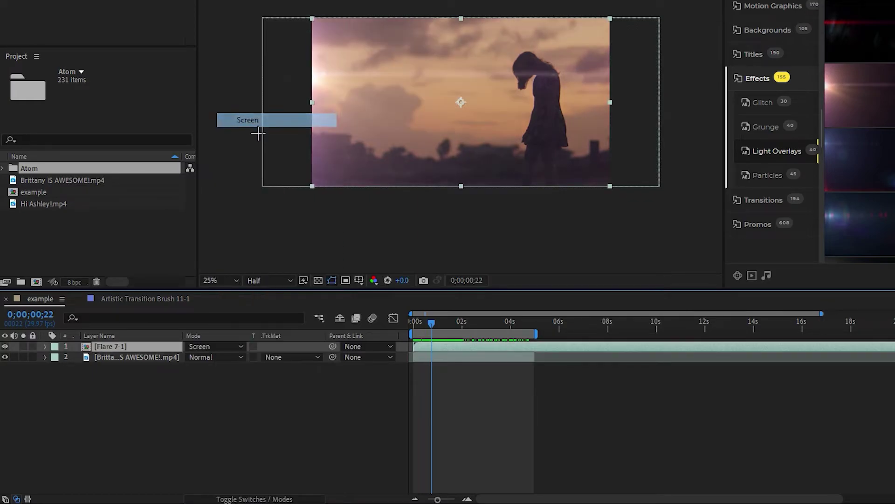
click(214, 346)
click(256, 260)
click(225, 347)
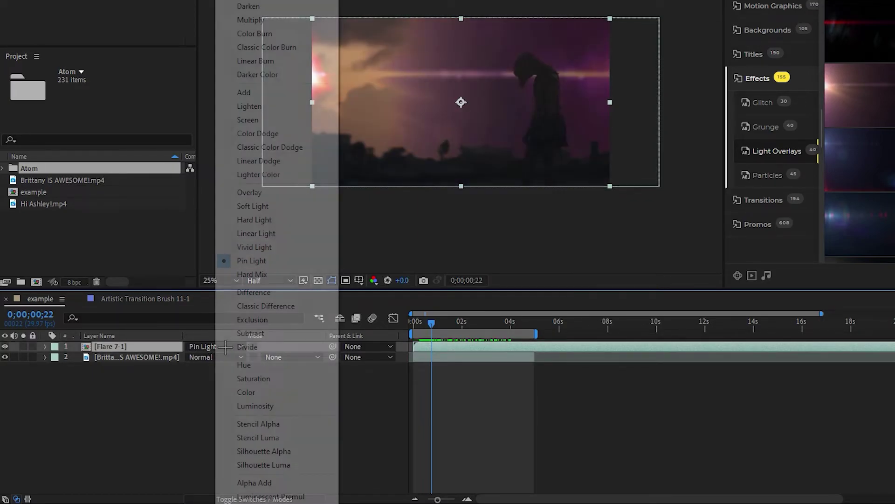
click(257, 219)
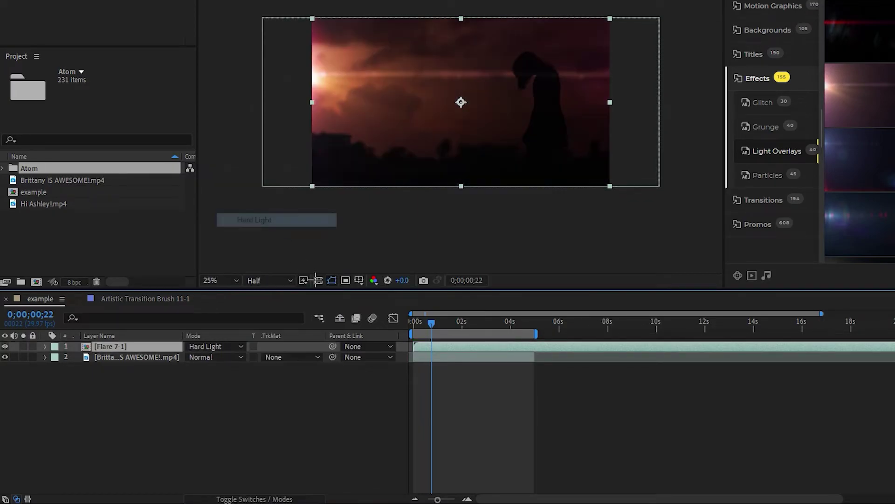
click(226, 346)
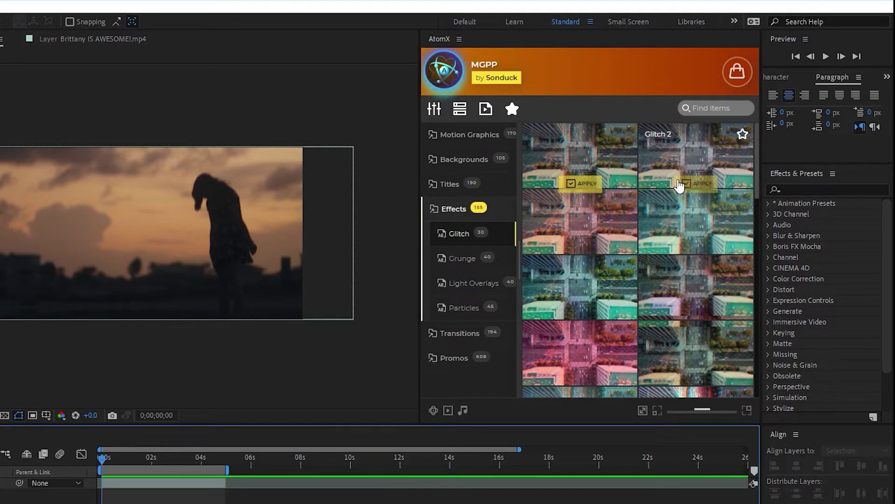
Step: Apply AtomX's Glitch 5 overlay, set Glitch 5-1 to Add blending, and preview it
mouse_move(592, 313)
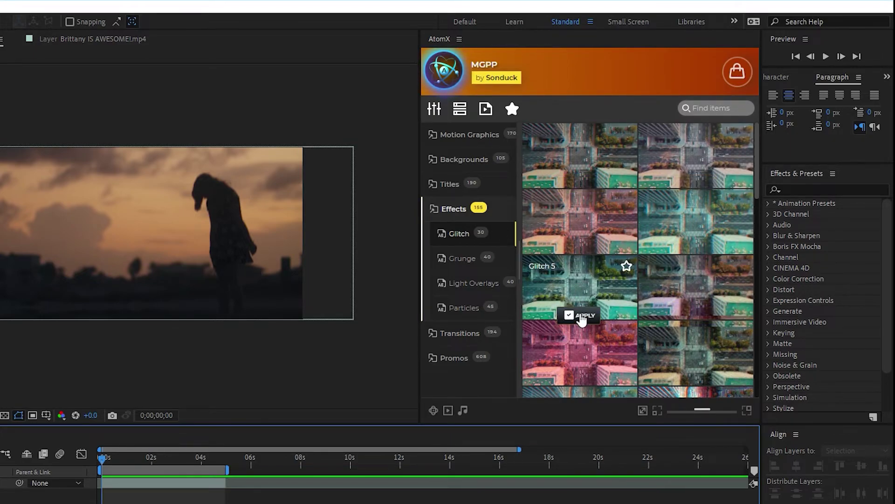
click(581, 316)
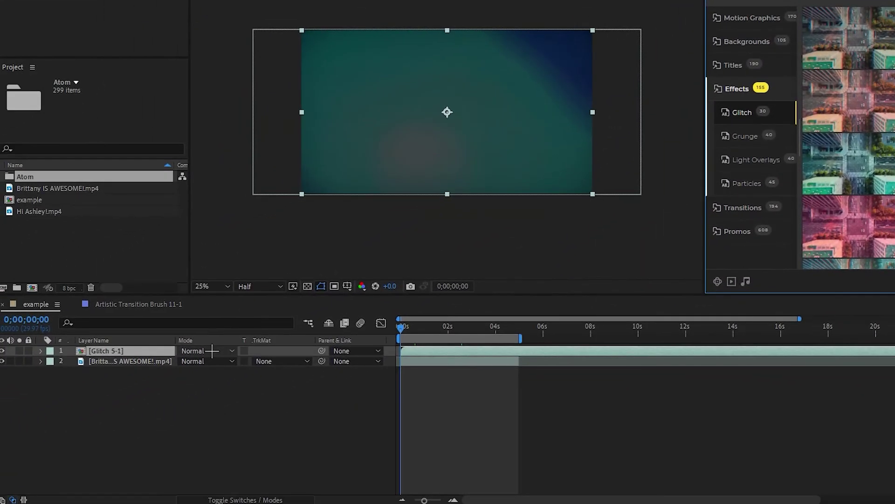
click(212, 351)
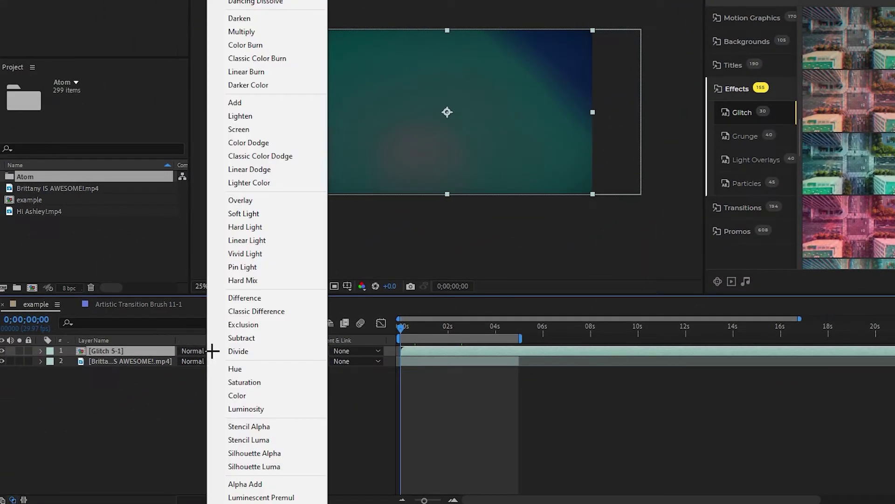
click(252, 107)
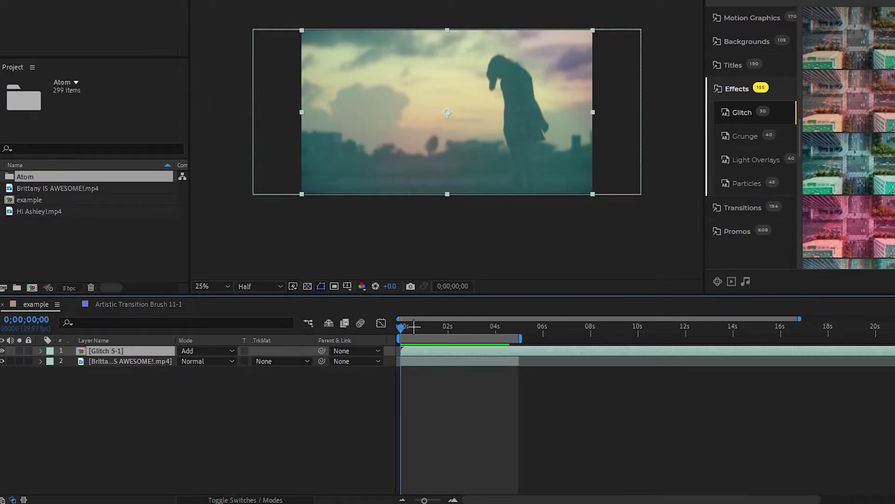
key(space)
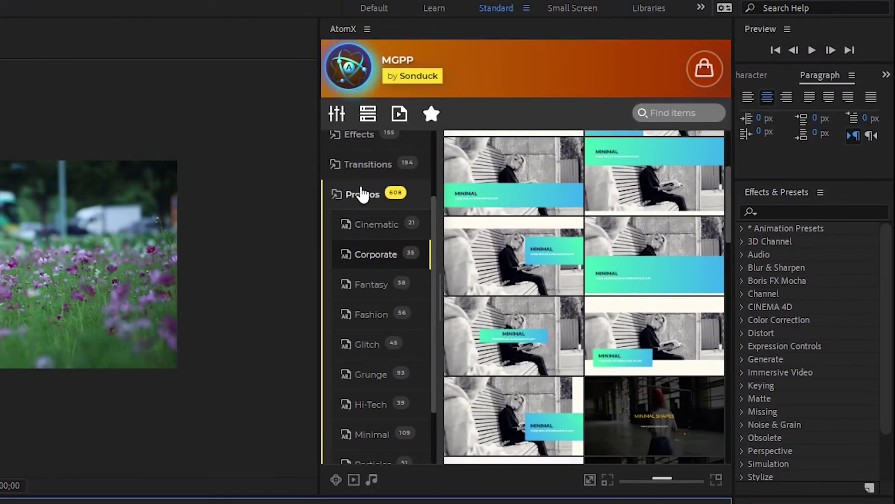
Step: Apply the Corporate promo Minimal 9 to the example comp and select the flower field layer
scroll(387, 233, down, 2)
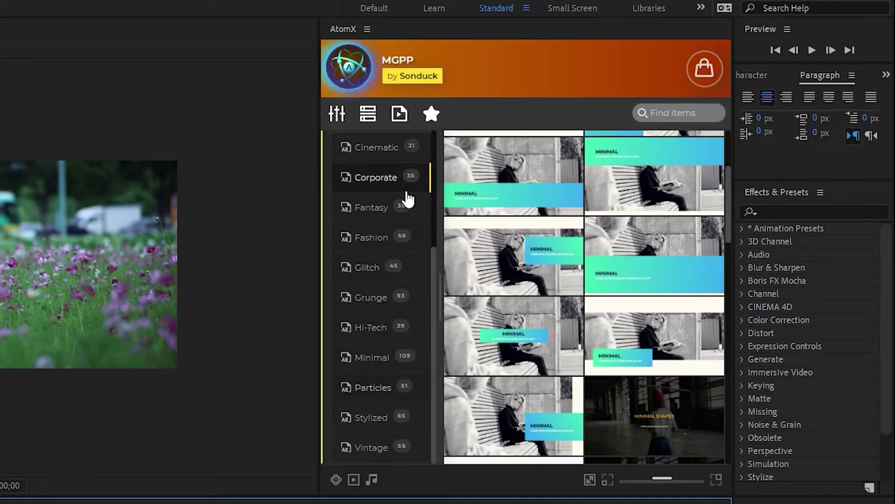
scroll(371, 354, up, 4)
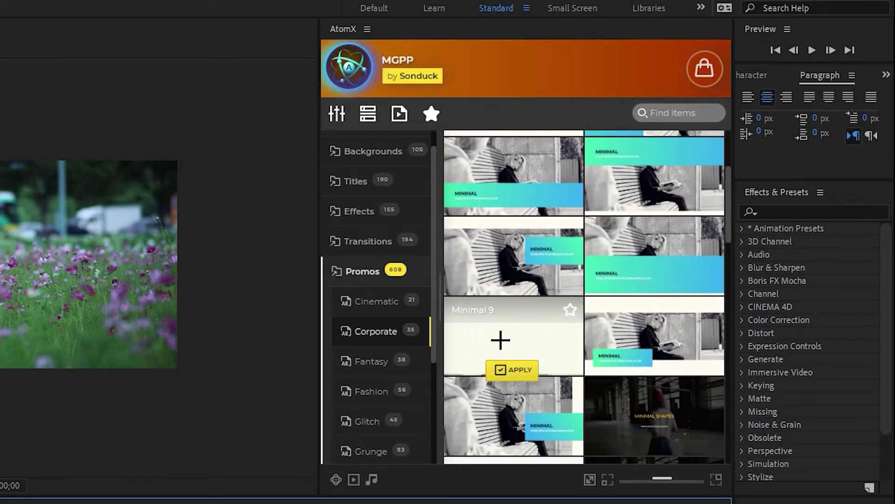
click(512, 369)
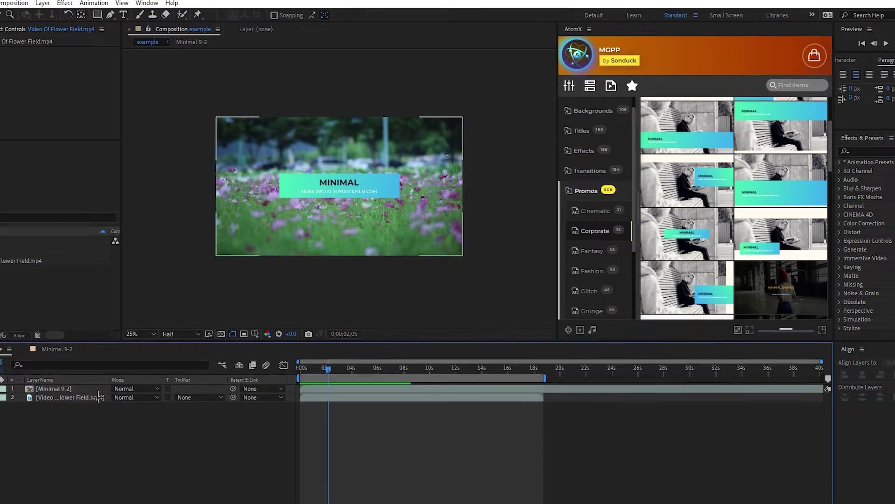
click(99, 397)
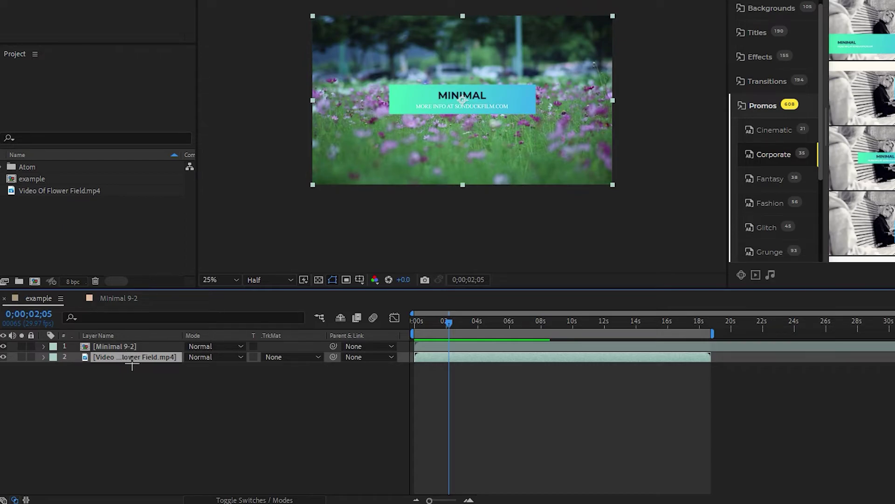
Step: Move the flower field footage into the Minimal 9-2 precomp, beneath its title layers
key(Delete)
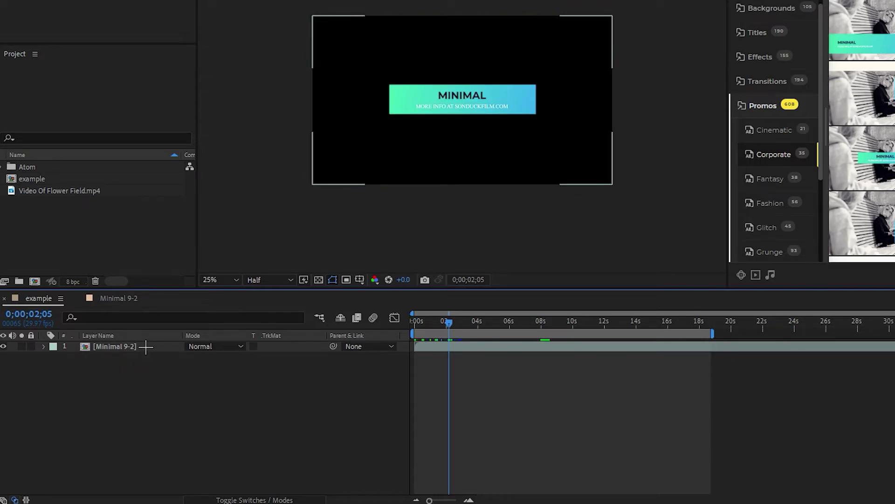
double_click(146, 346)
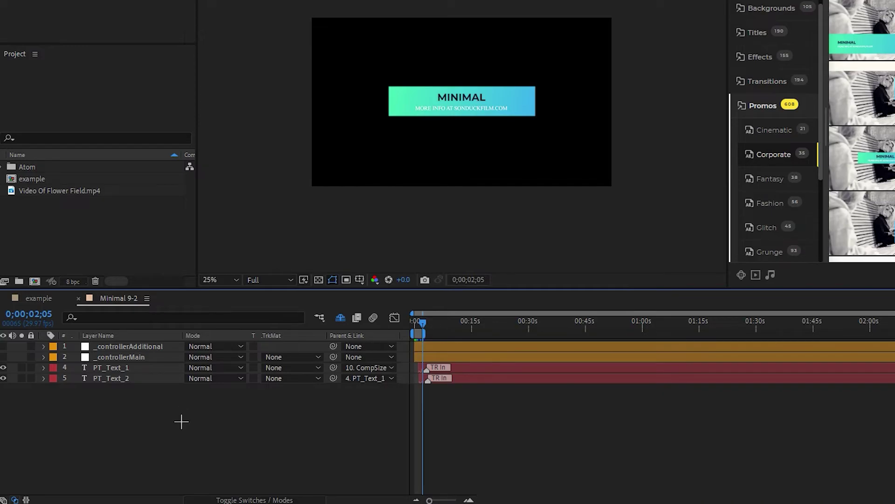
key(ctrl+v)
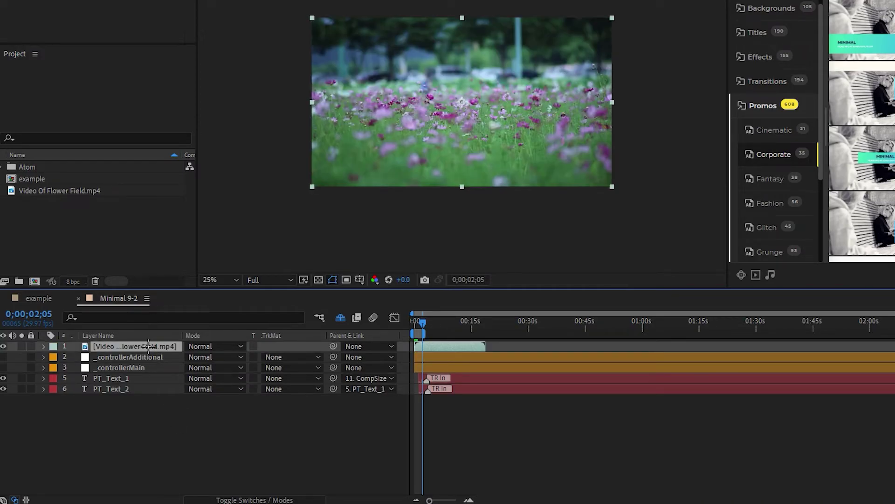
drag(148, 346, 164, 450)
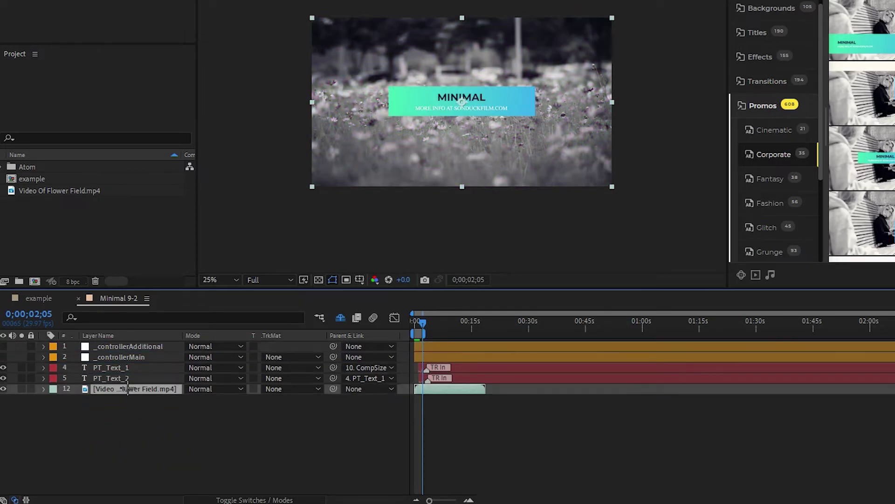
drag(128, 387, 145, 441)
Step: Return to the start of the promo and preview it over the flower footage
scroll(463, 112, up, 1)
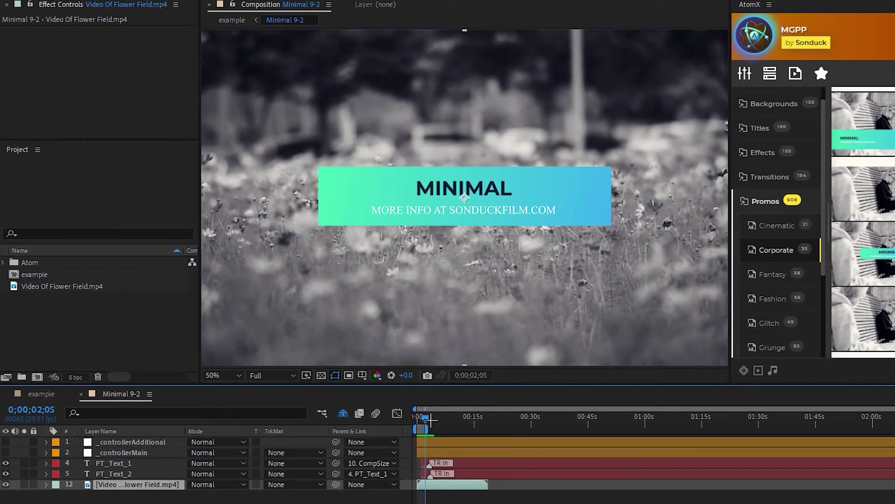
drag(421, 418, 491, 428)
key(space)
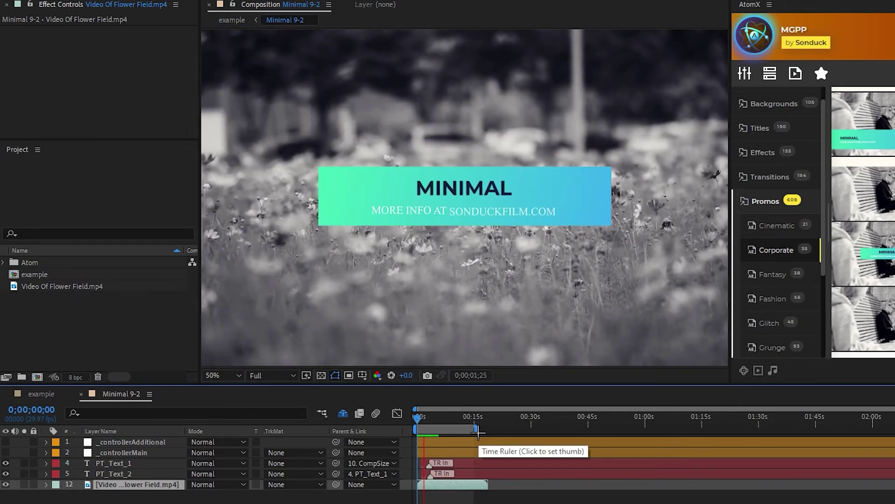
Step: Inspect the PT_Text_1 title and PT_Text_2 subtitle layer settings
scroll(562, 343, down, 1)
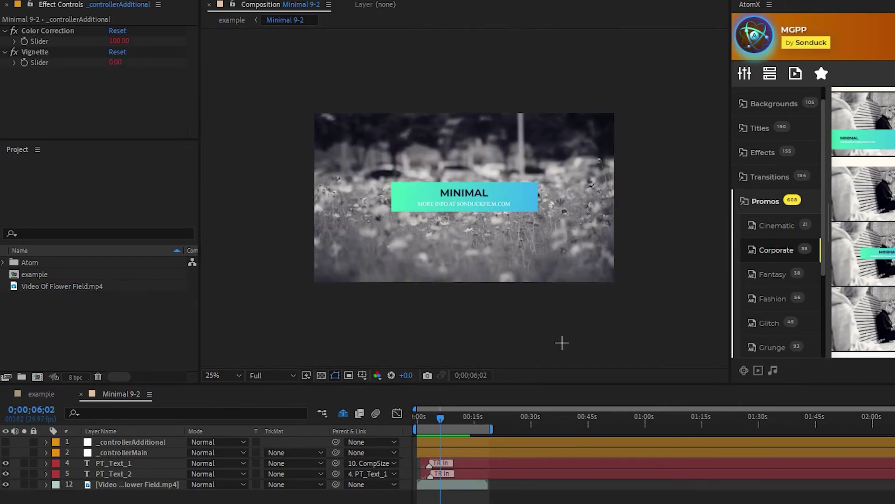
click(116, 463)
click(476, 192)
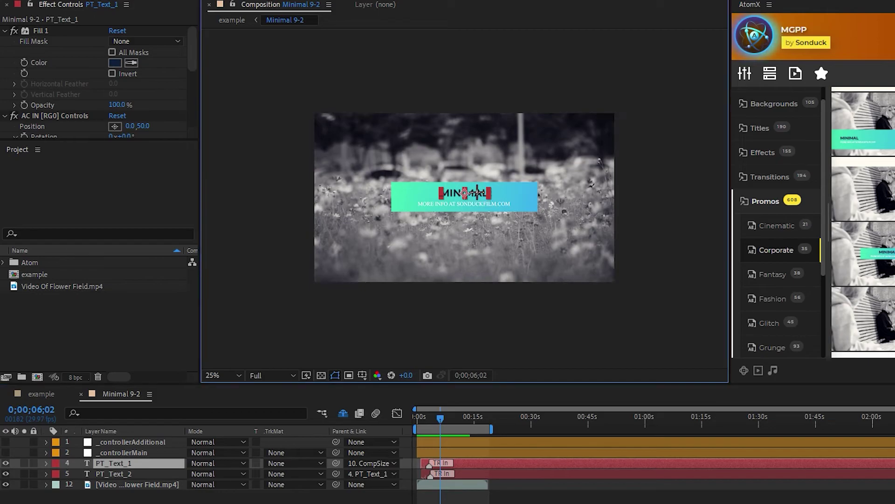
click(121, 474)
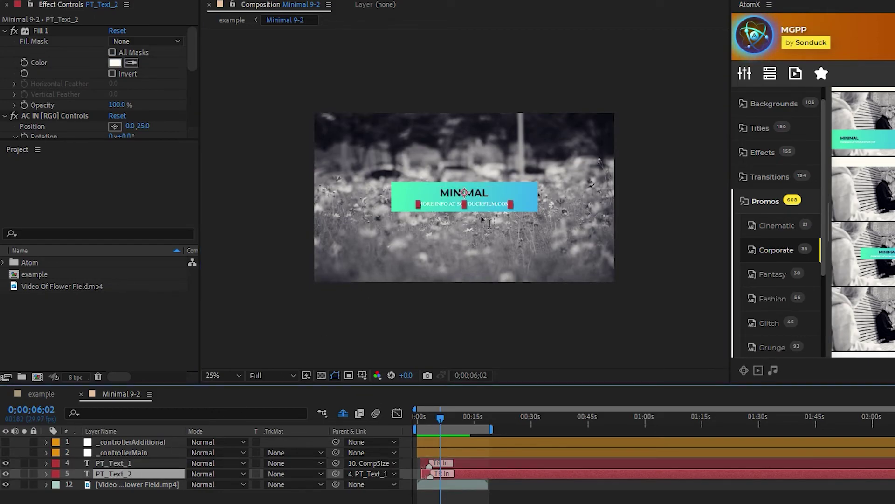
double_click(477, 204)
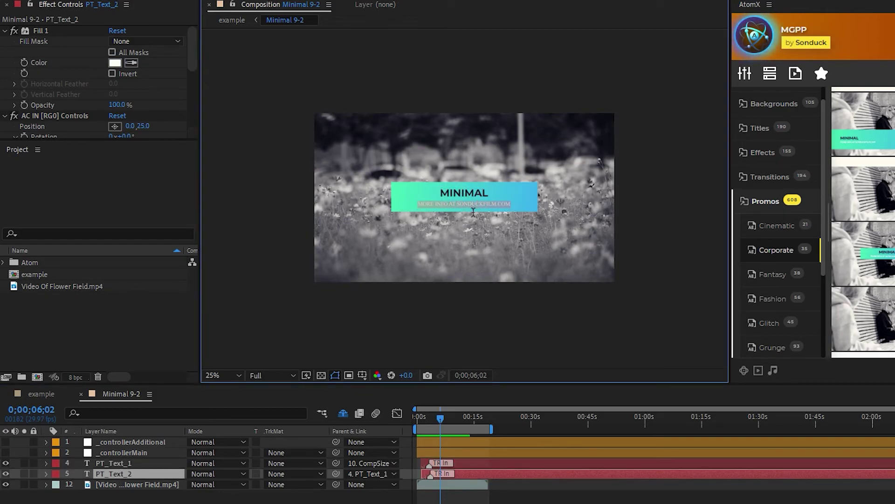
Step: On _controllerAdditional, set Color Correction to -34 and Vignette to 80
click(130, 442)
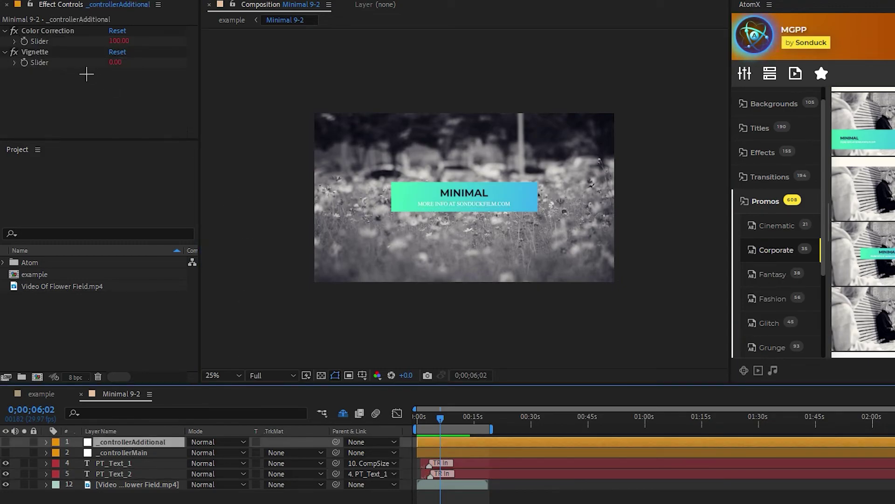
click(119, 41)
text(-34)
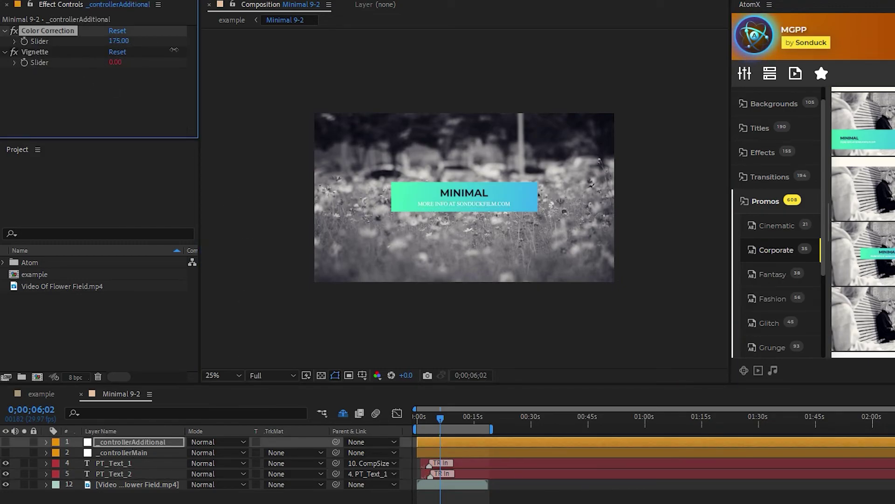
key(Return)
drag(115, 62, 160, 67)
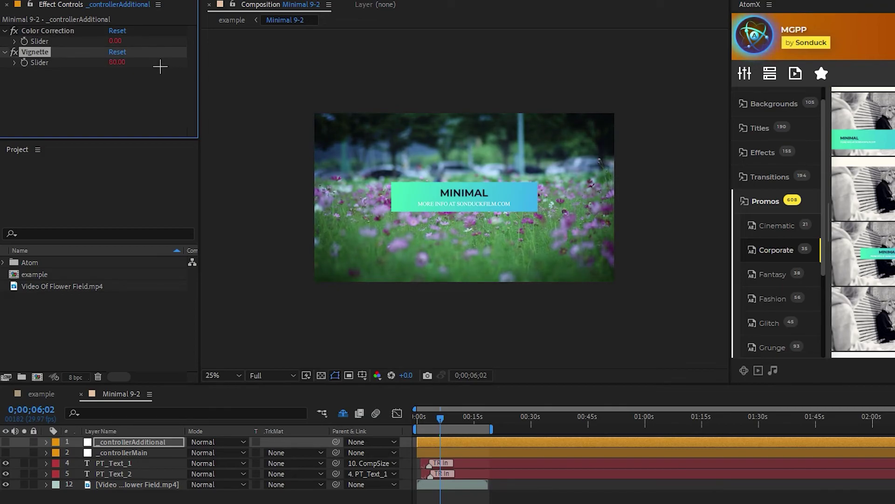
Step: On _controllerMain, set Text Y Offset to 80 to lower the MINIMAL banner
click(126, 452)
scroll(112, 52, down, 5)
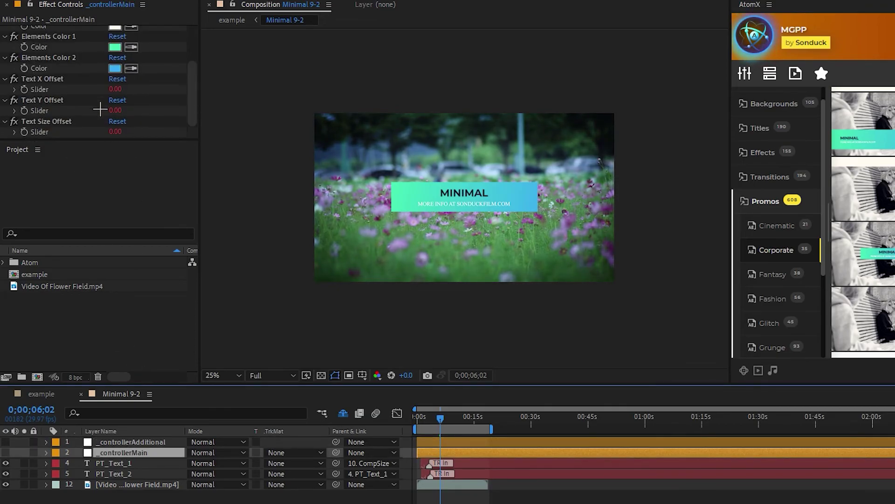
drag(116, 110, 147, 131)
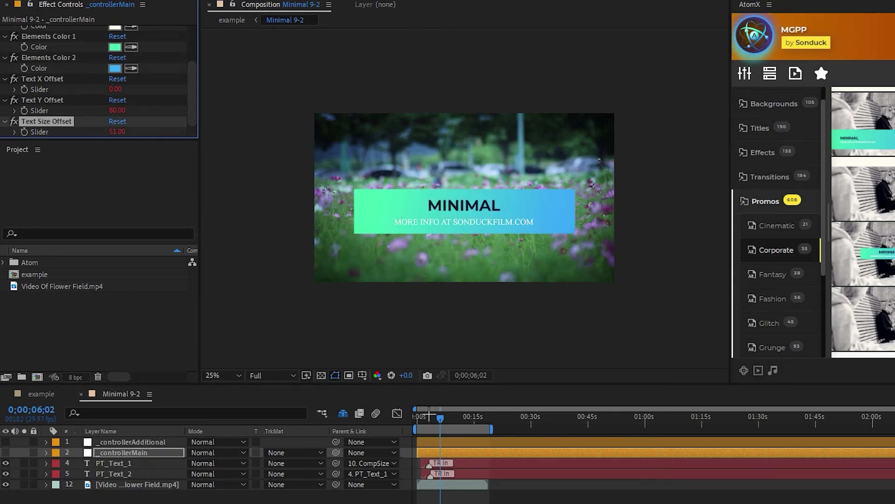
drag(440, 419, 418, 418)
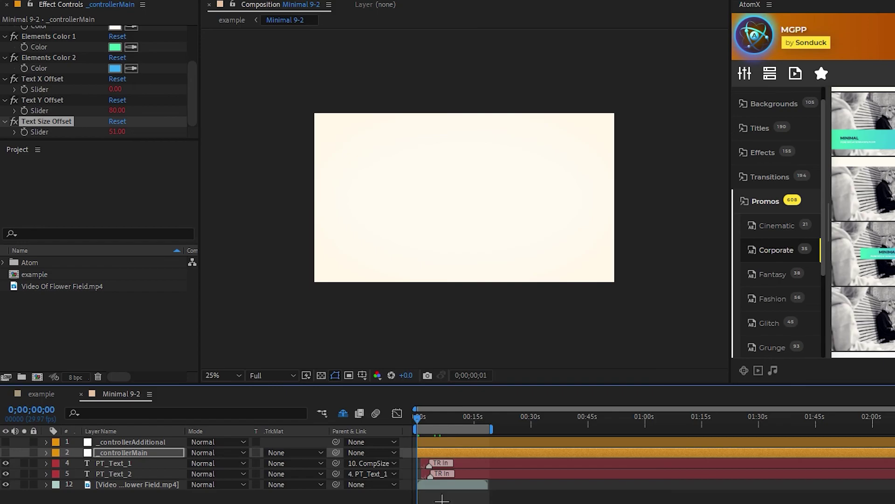